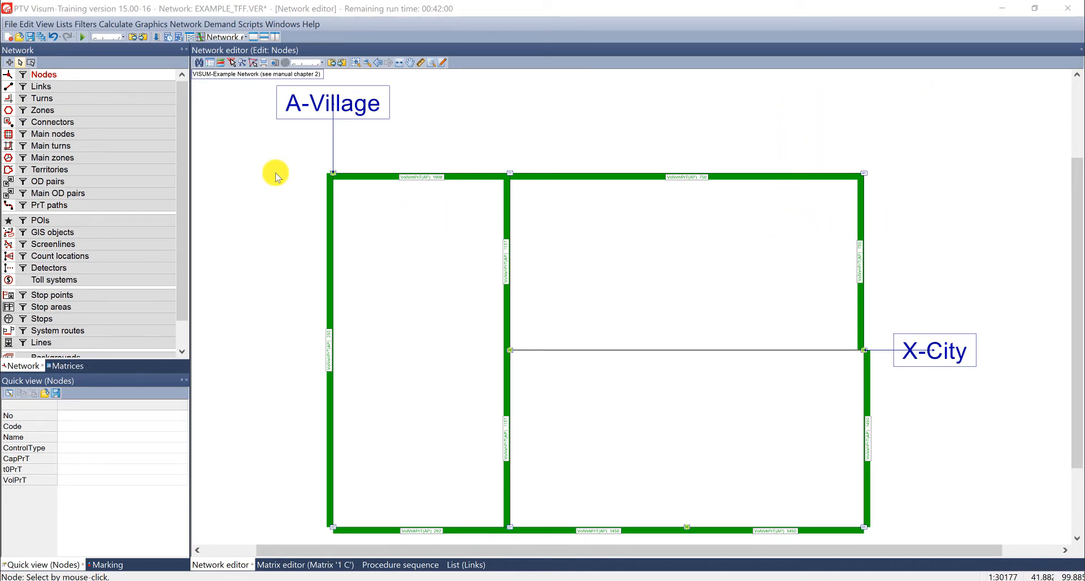
Add a Demand matrix correction (TFlowFuzzy) procedure from the Matrices group to the procedure sequence
left_click(119, 25)
left_click(125, 37)
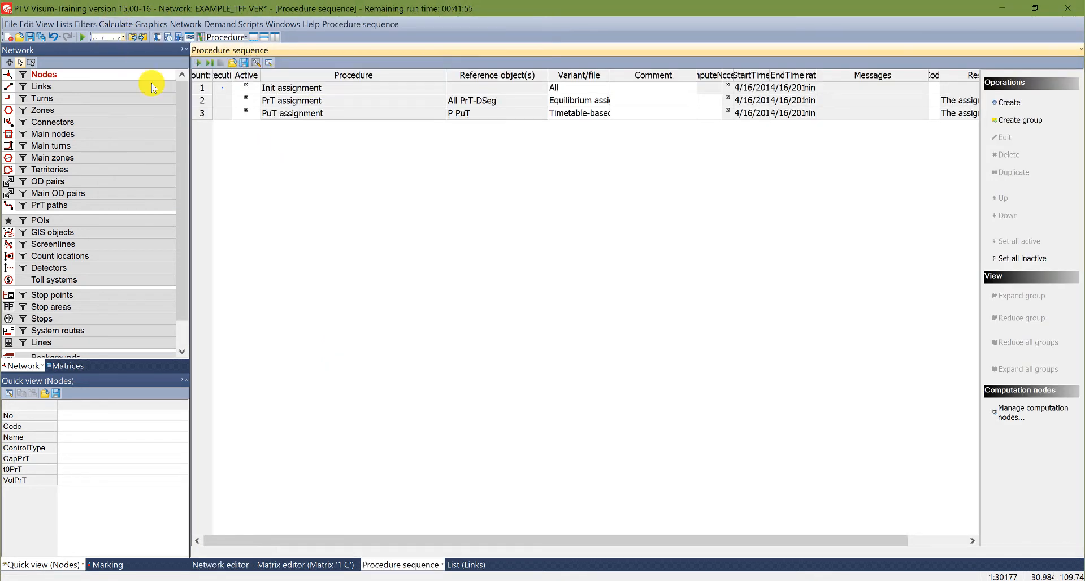
left_click(995, 102)
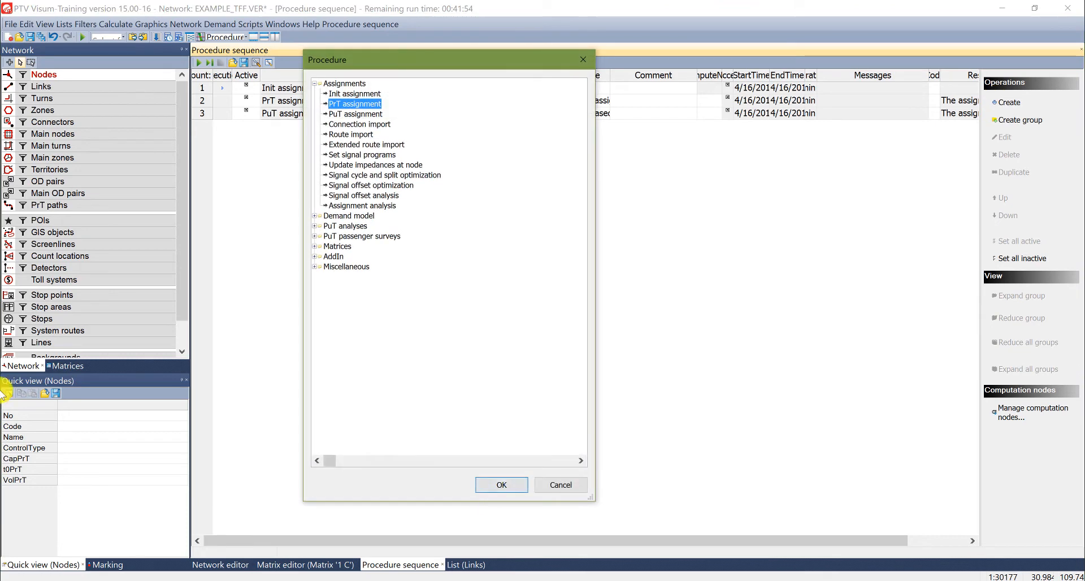
left_click(336, 247)
double_click(336, 249)
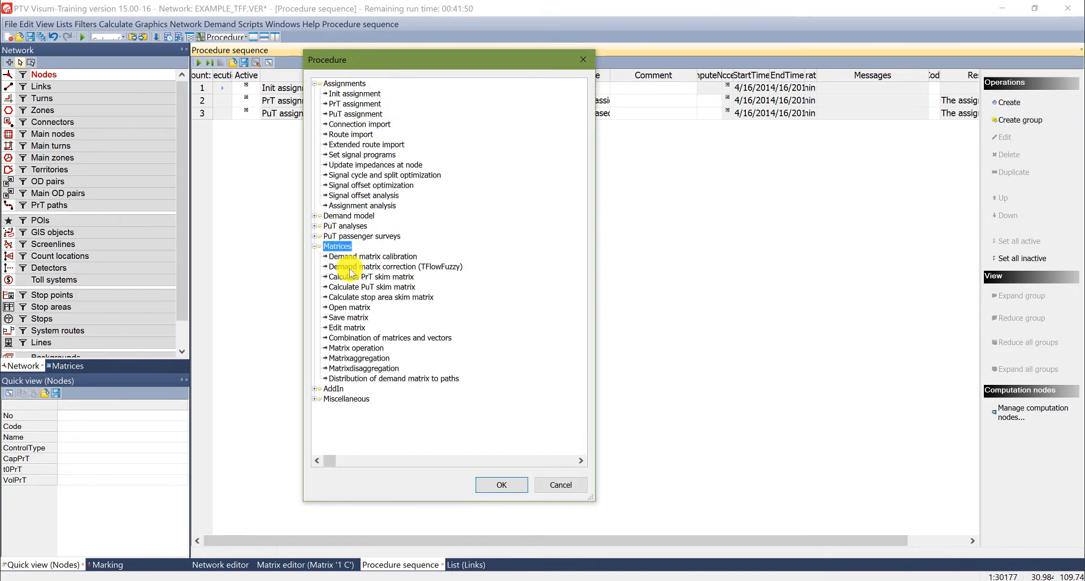
double_click(350, 268)
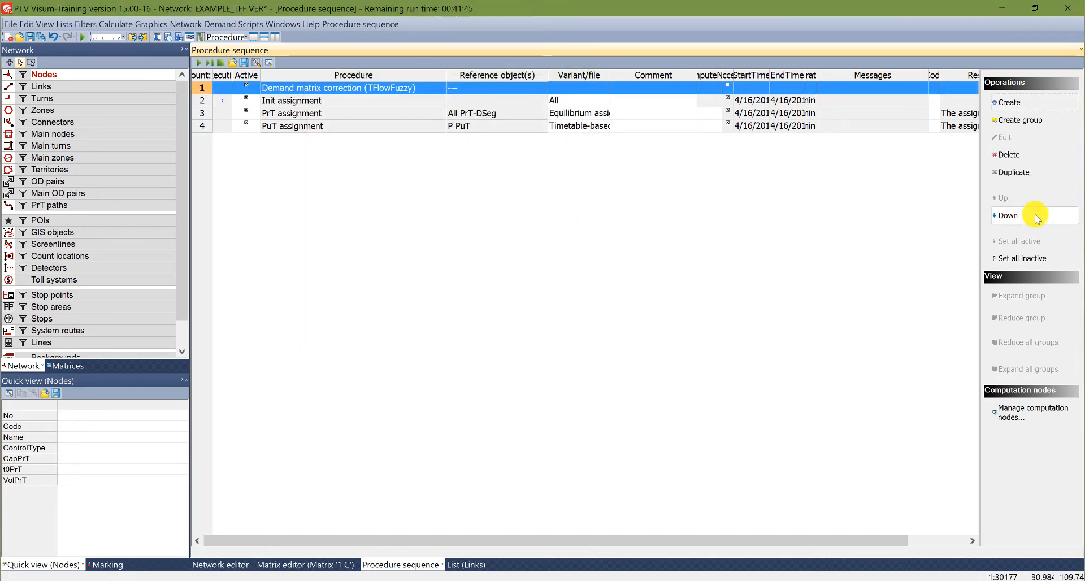
Move the Demand matrix correction procedure to the end of the sequence, after the PuT assignment
left_click(1033, 215)
left_click(1033, 215)
left_click(1033, 217)
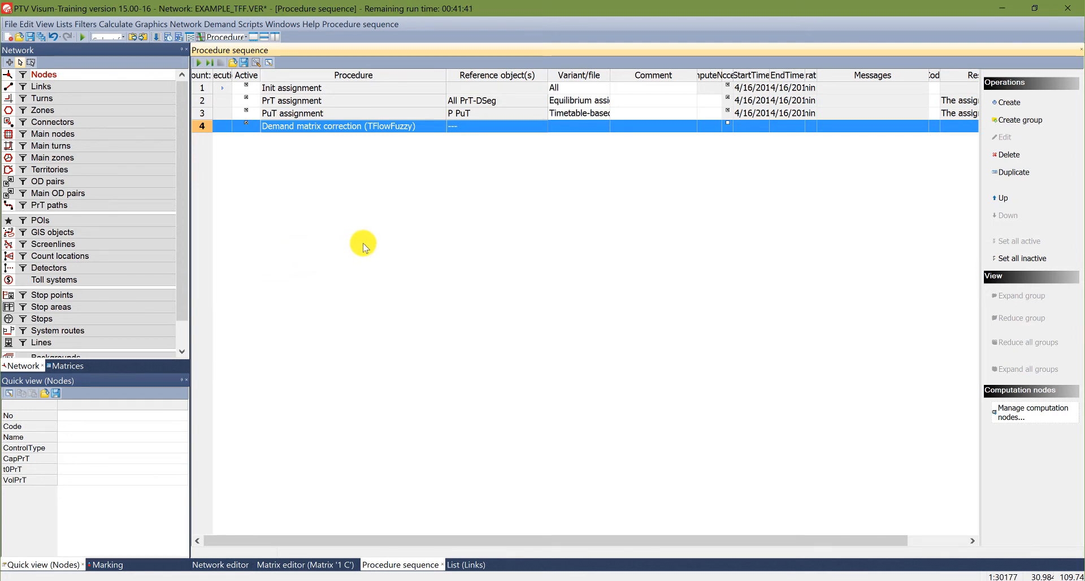
Assign only the C Car demand segment as the reference object of the Demand matrix correction procedure
left_click(476, 133)
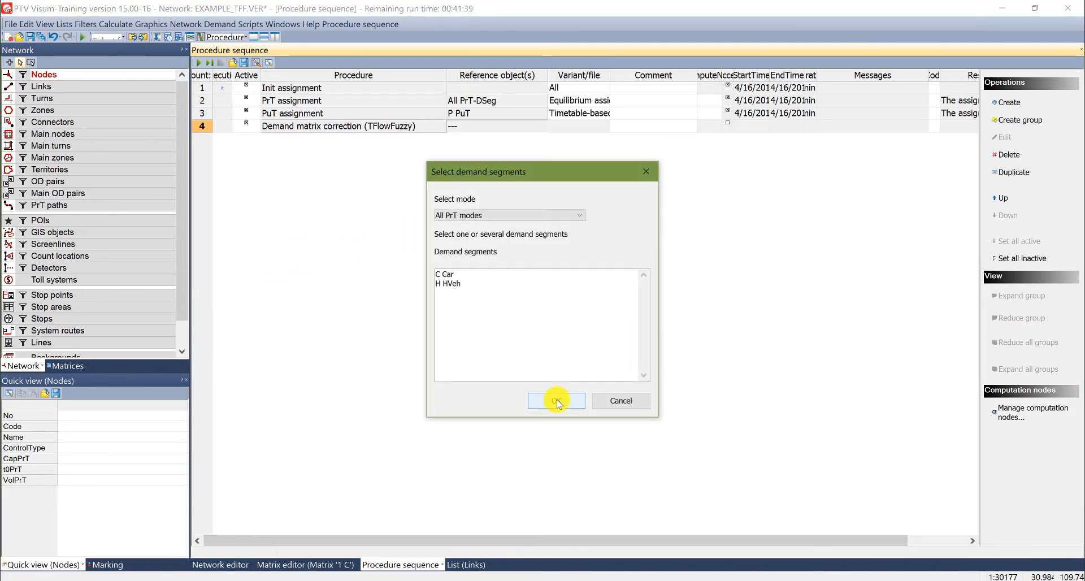
left_click(456, 274)
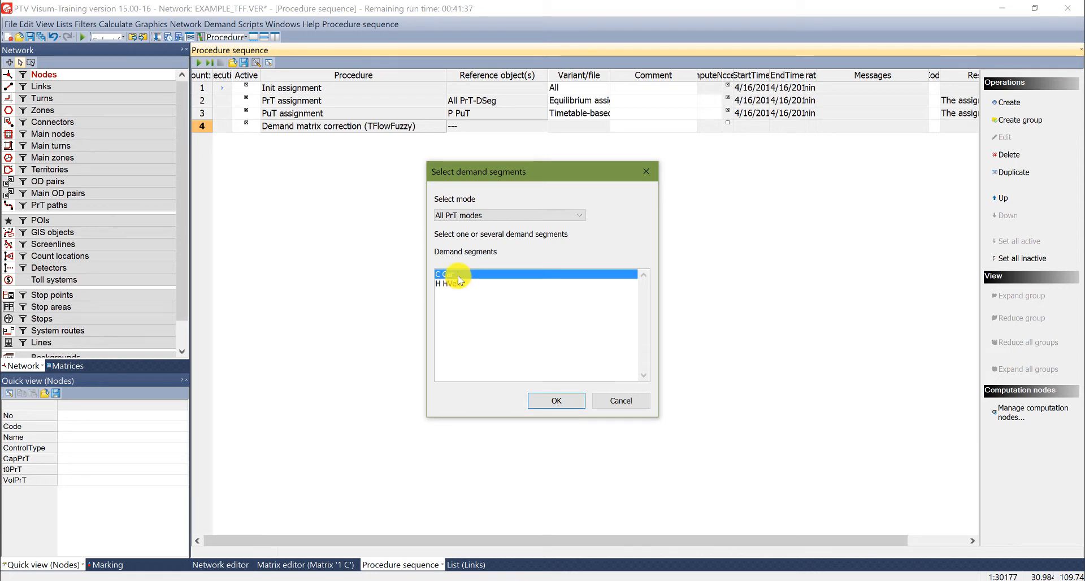
left_click(460, 283)
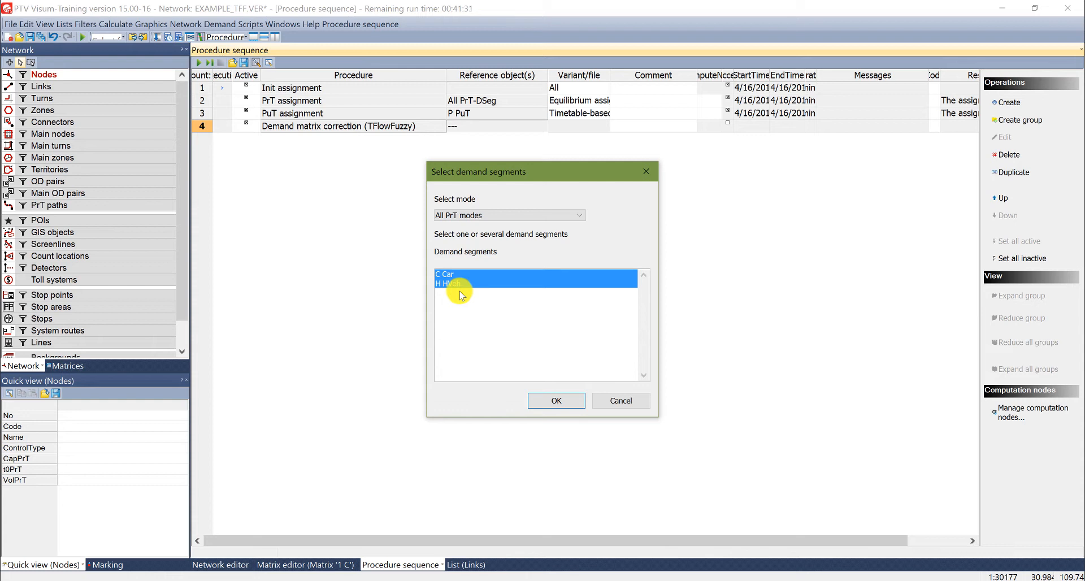
left_click(458, 275)
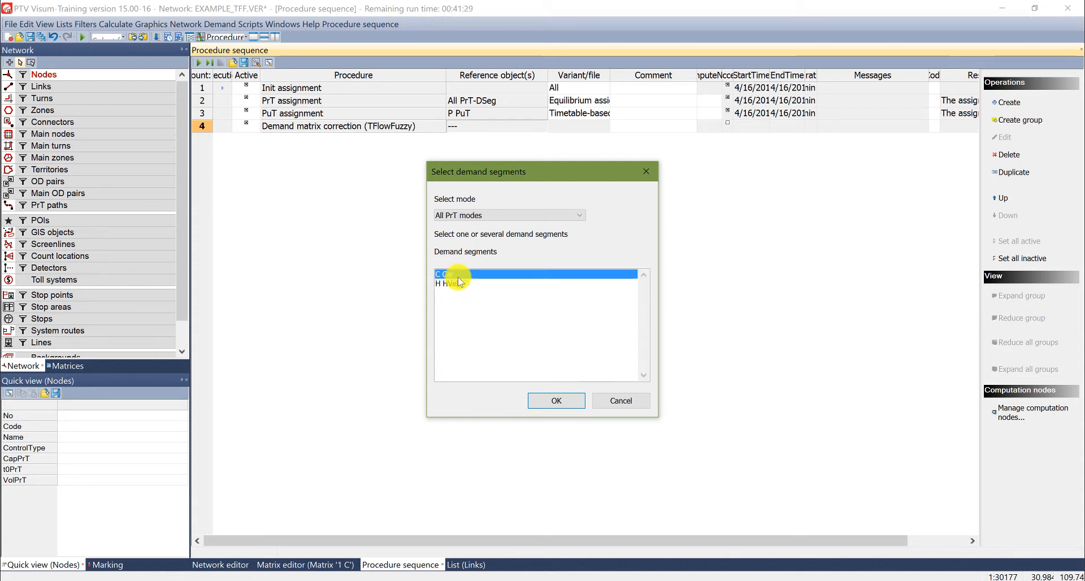
left_click(571, 400)
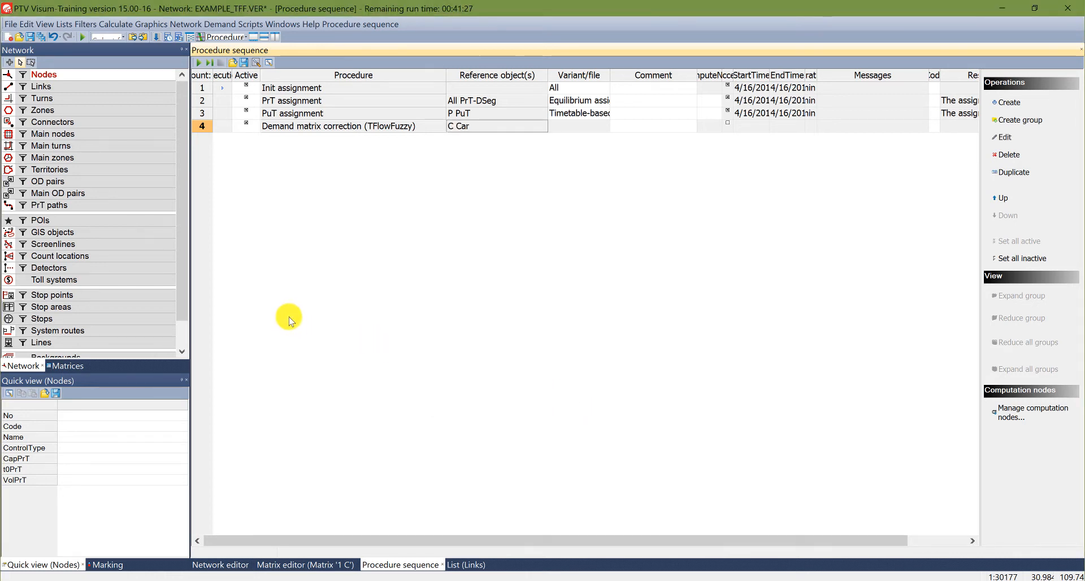
Edit the TFlowFuzzy settings of the procedure so the correction is based on counted link volumes, without restricting it to active links
left_click(221, 126)
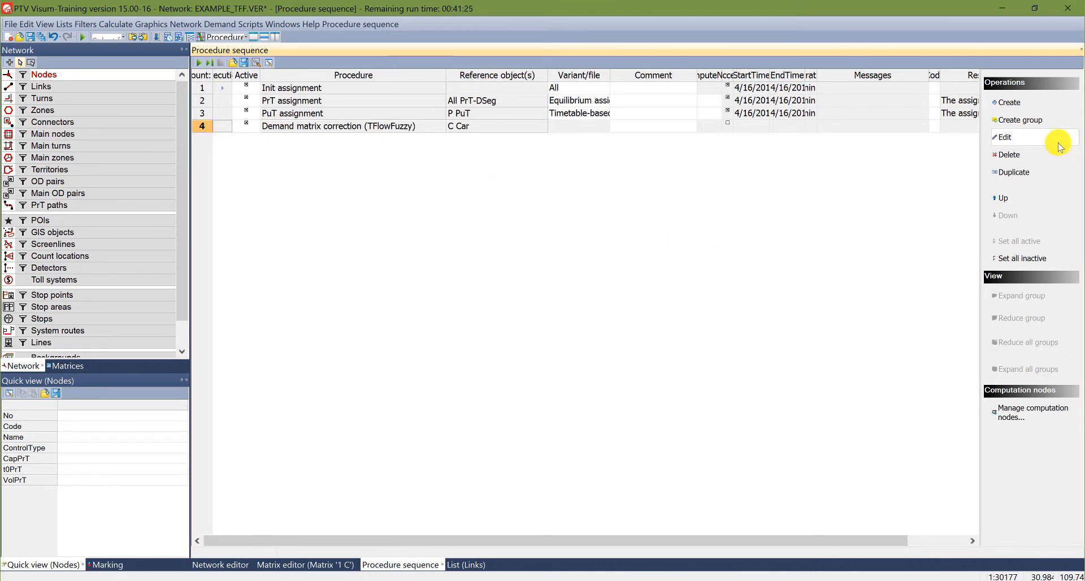
left_click(1045, 137)
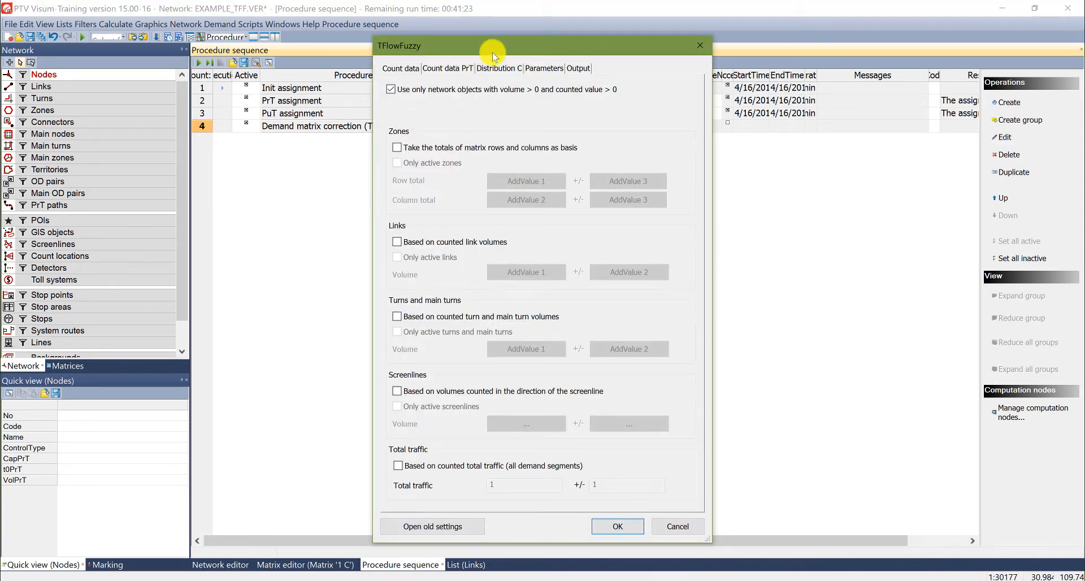
left_click_drag(493, 51, 484, 39)
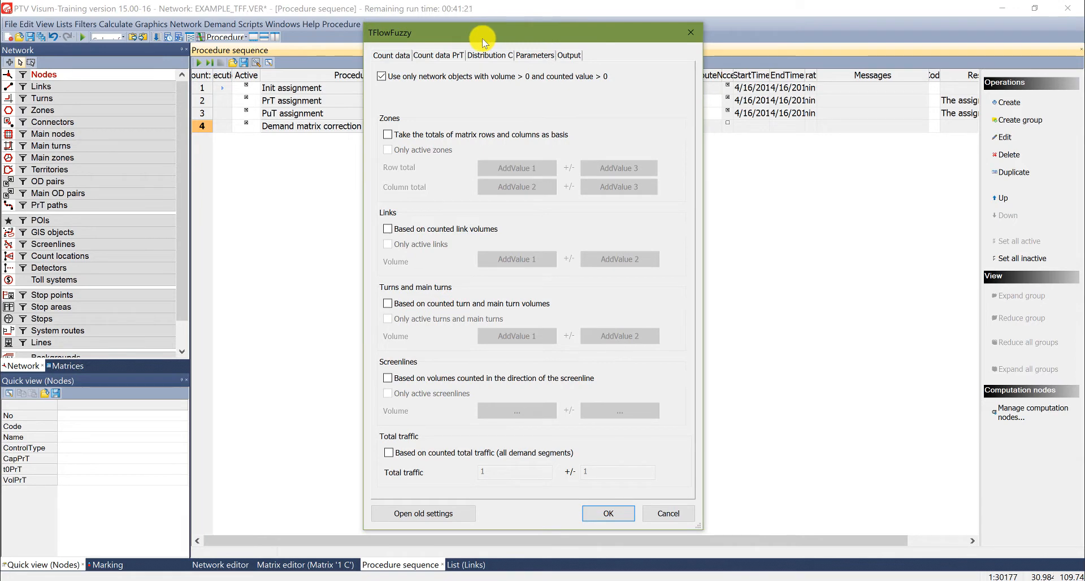
left_click_drag(473, 42, 468, 37)
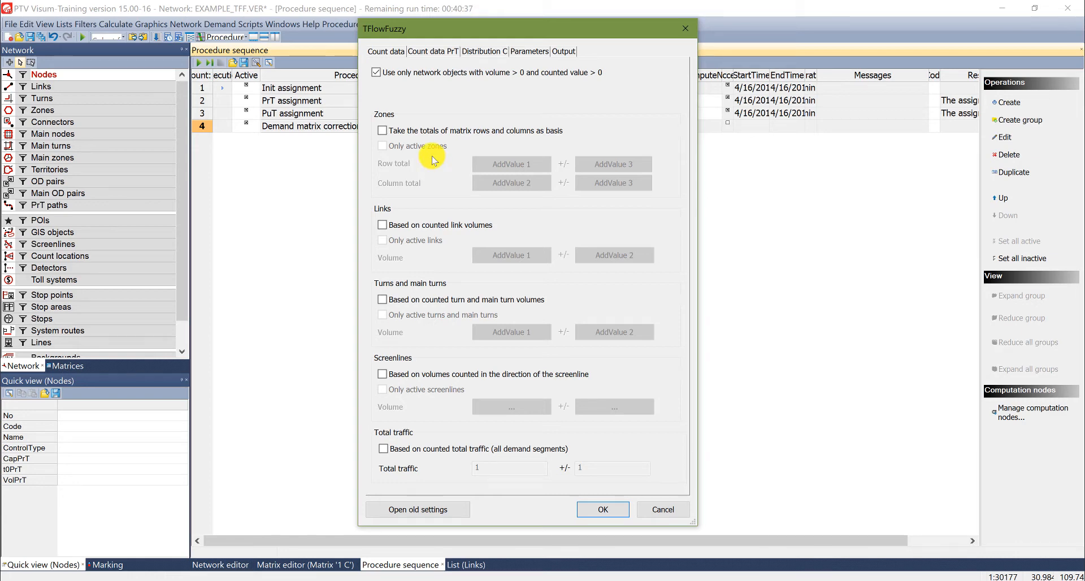
left_click(383, 130)
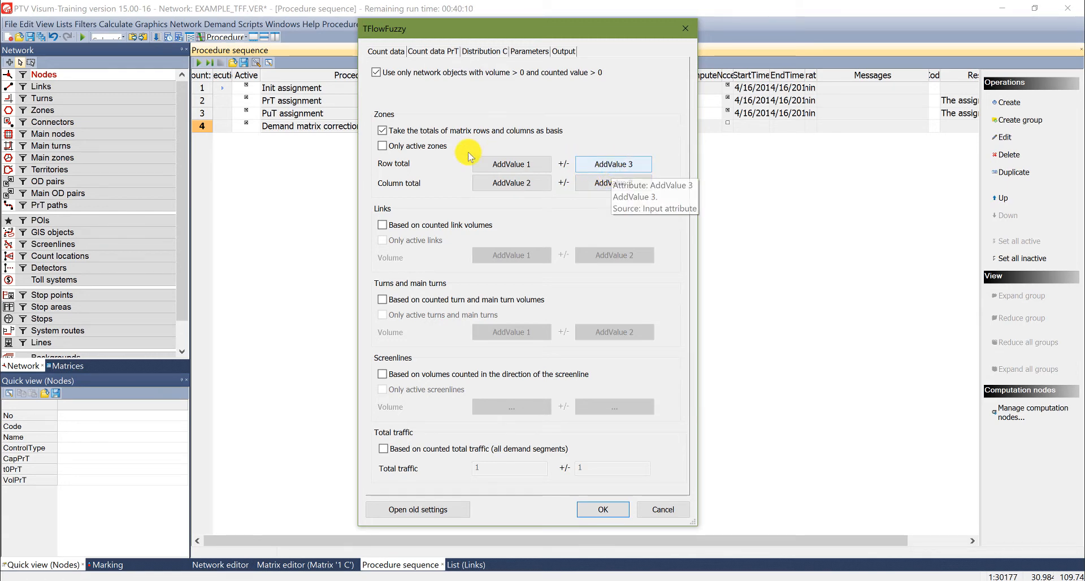
left_click(400, 132)
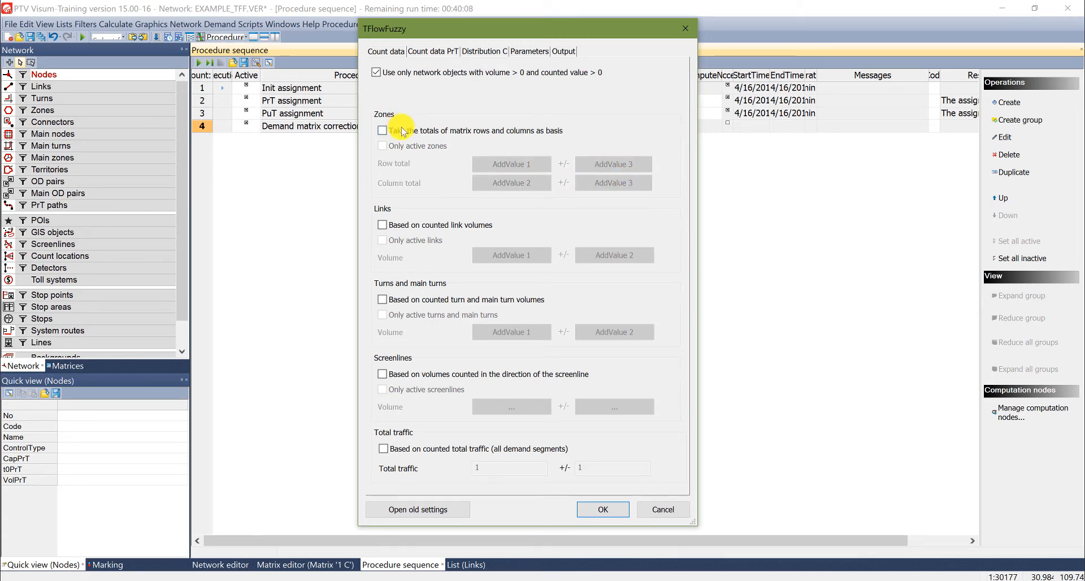
left_click(405, 227)
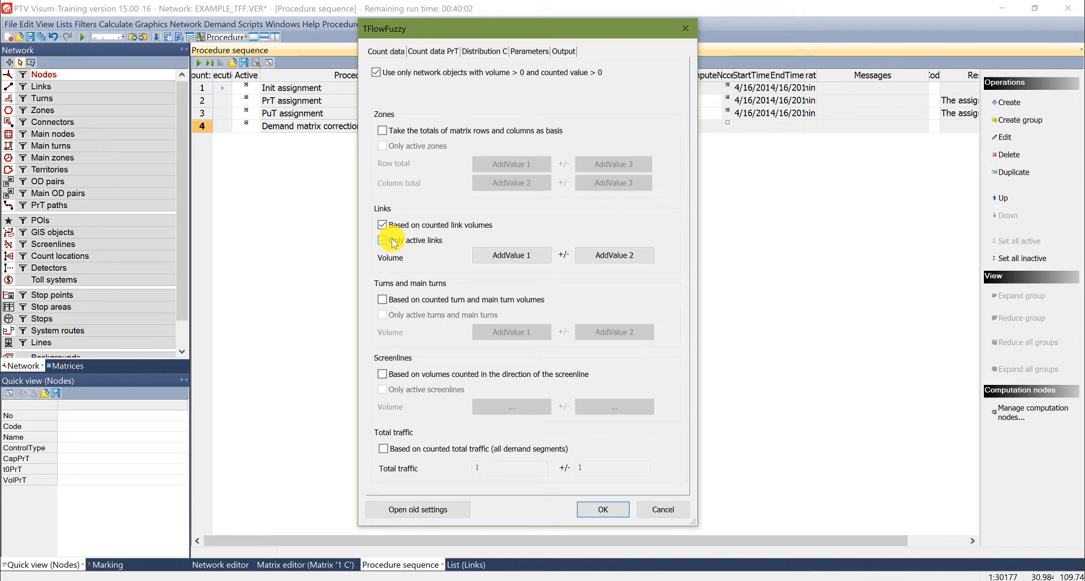
left_click(394, 241)
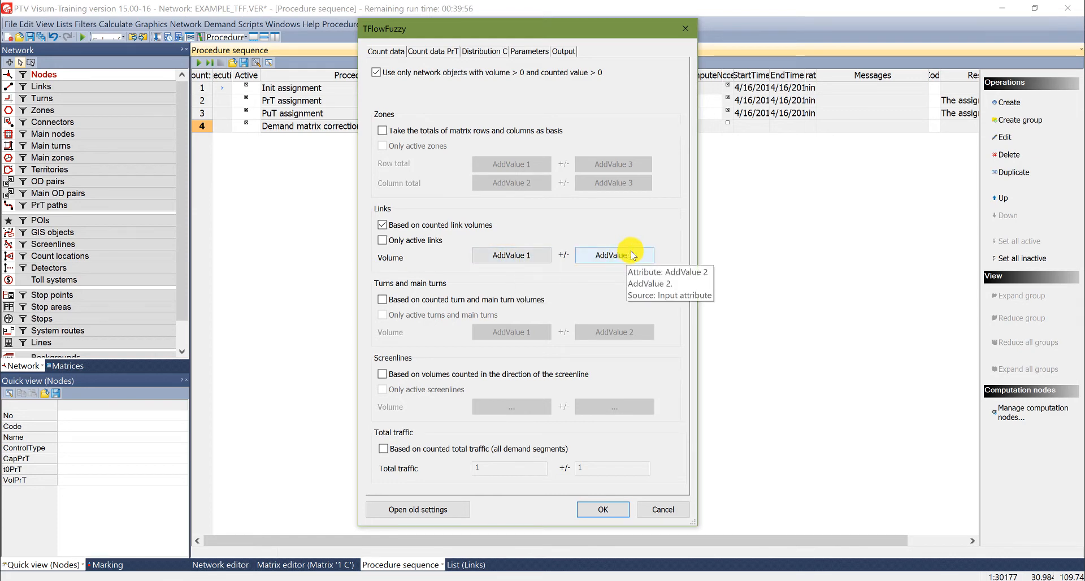
Browse the link attributes available as the source of the counted link volume
left_click(515, 256)
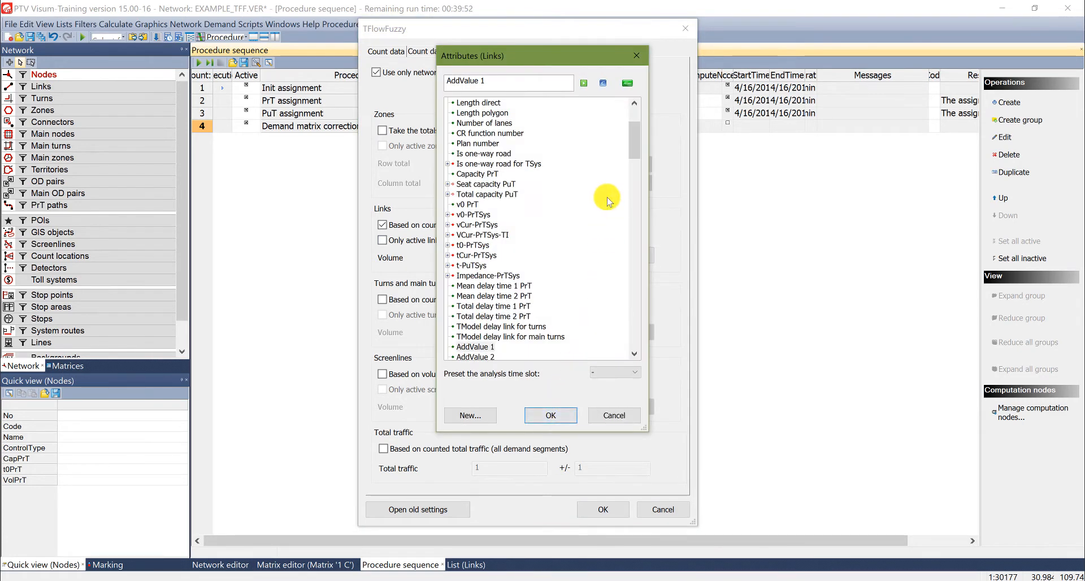
left_click_drag(633, 148, 634, 292)
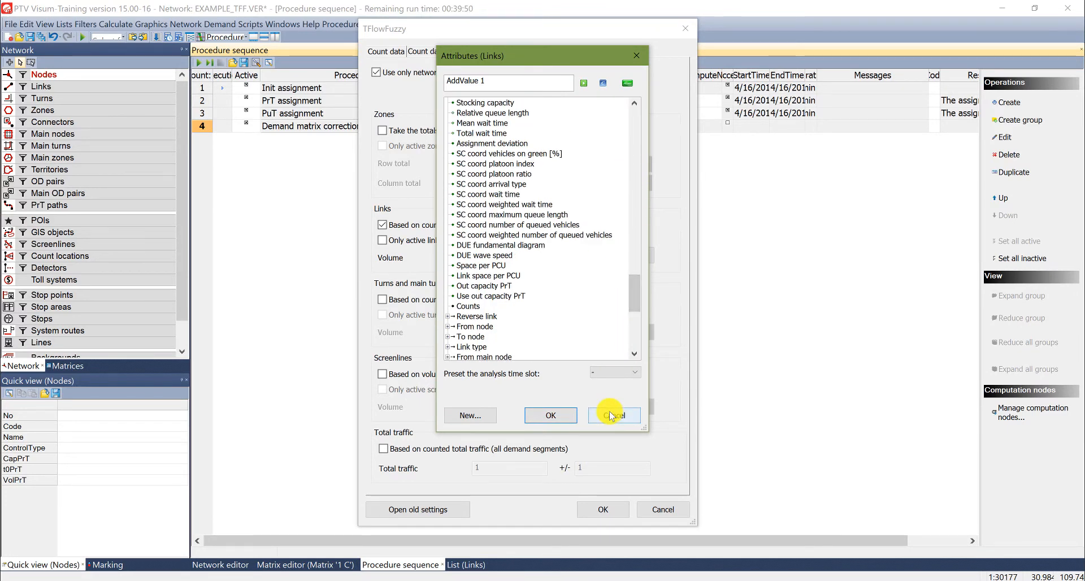
left_click(610, 415)
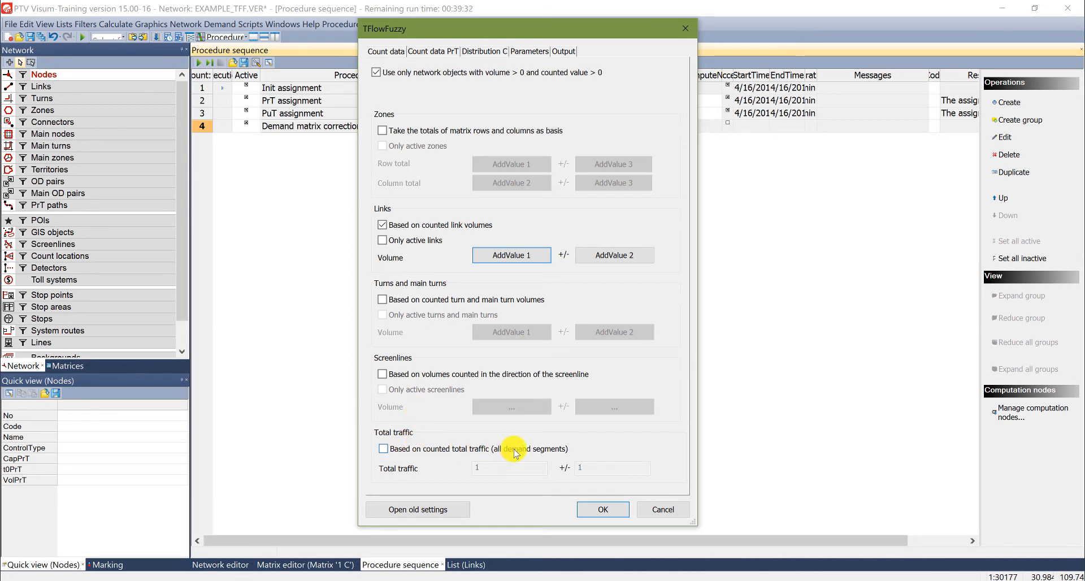
left_click(420, 452)
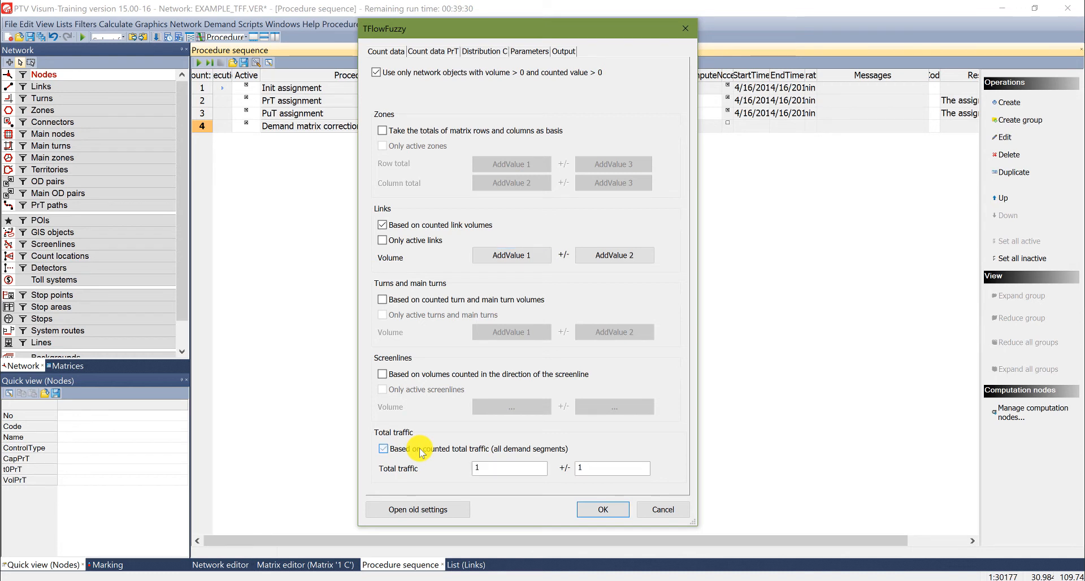
double_click(491, 469)
left_click(460, 449)
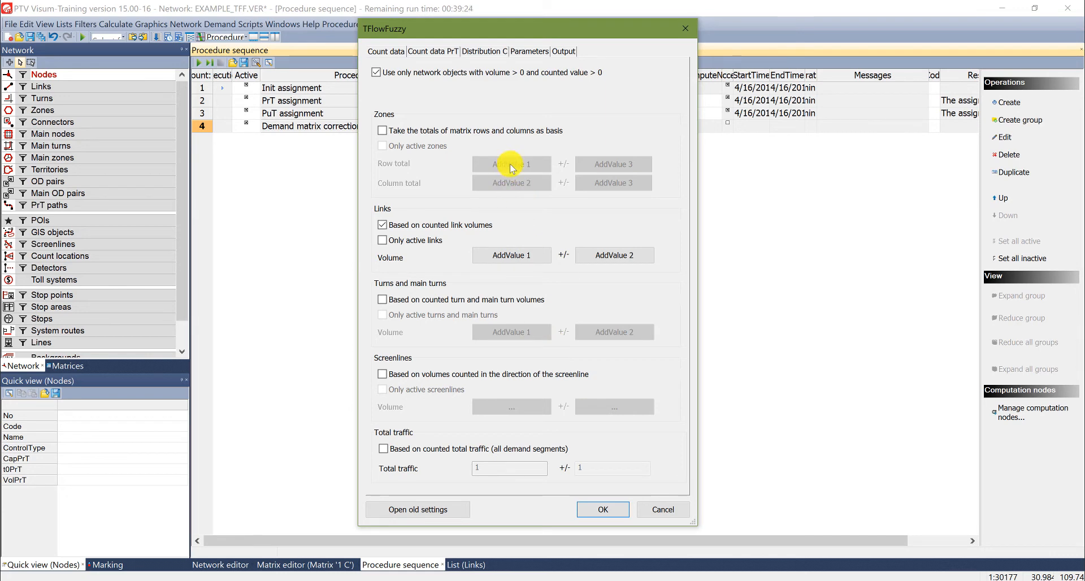
Examine the lane group count data, the skim data distribution and the analysis options in the TFlowFuzzy settings
left_click(448, 52)
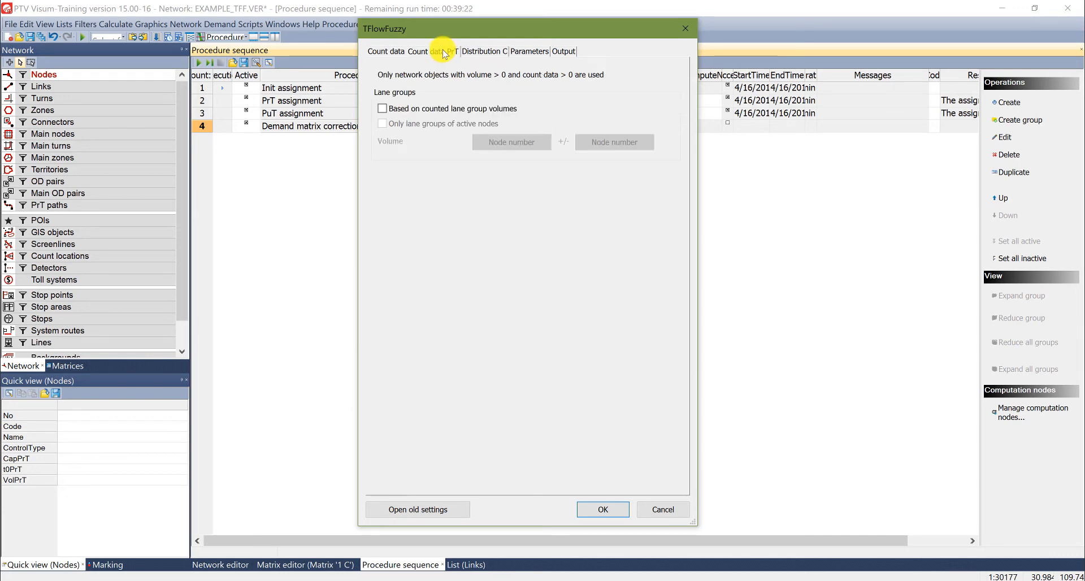
left_click(491, 53)
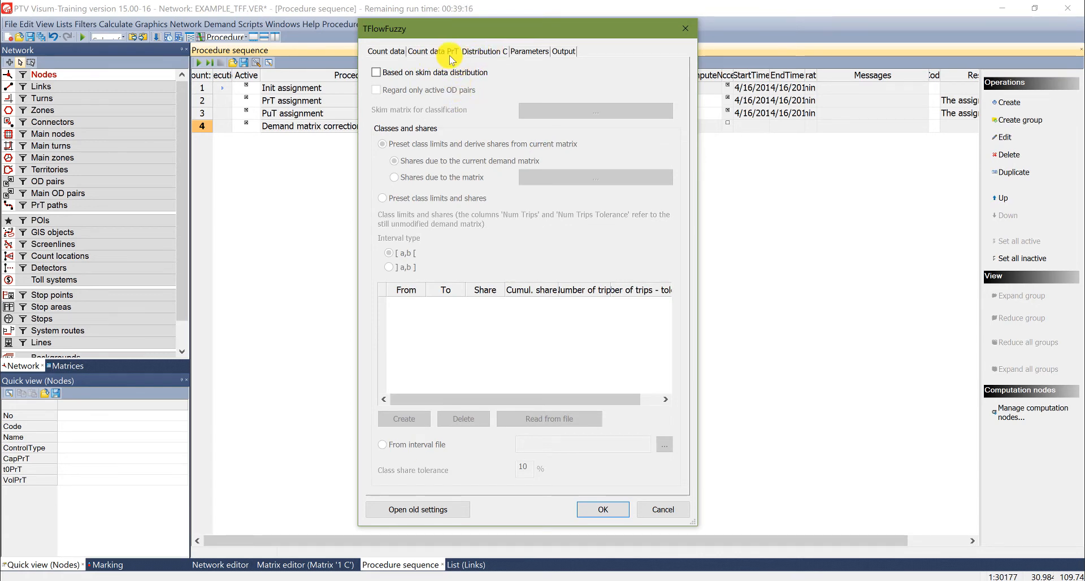
left_click(524, 53)
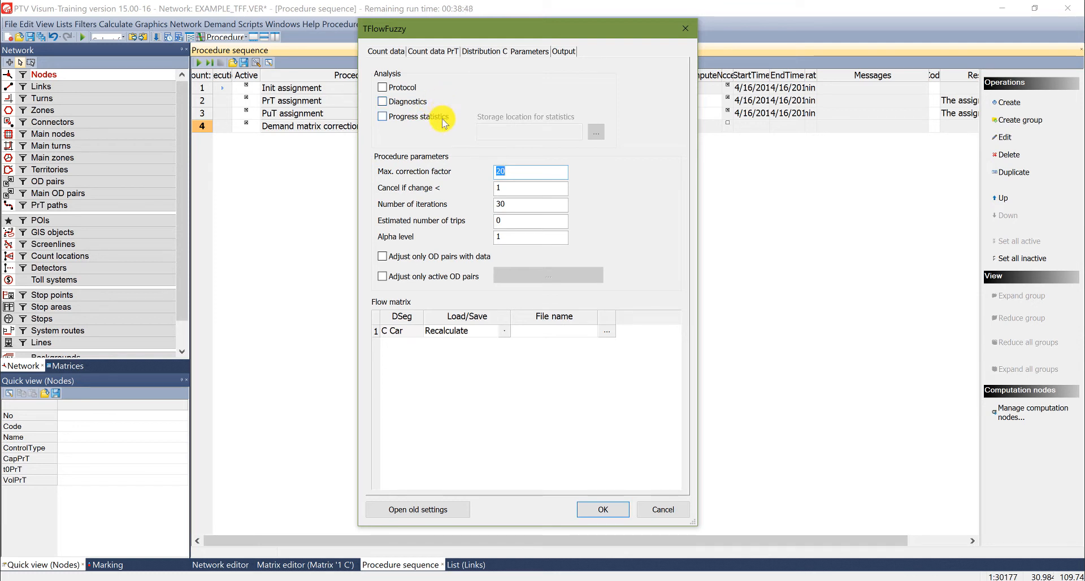
left_click(443, 122)
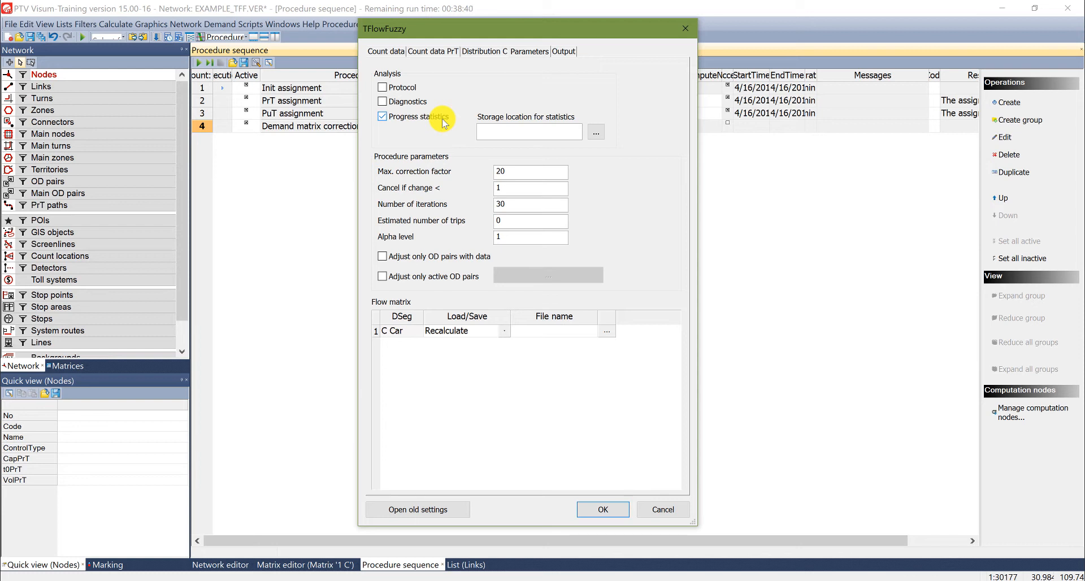
left_click(443, 122)
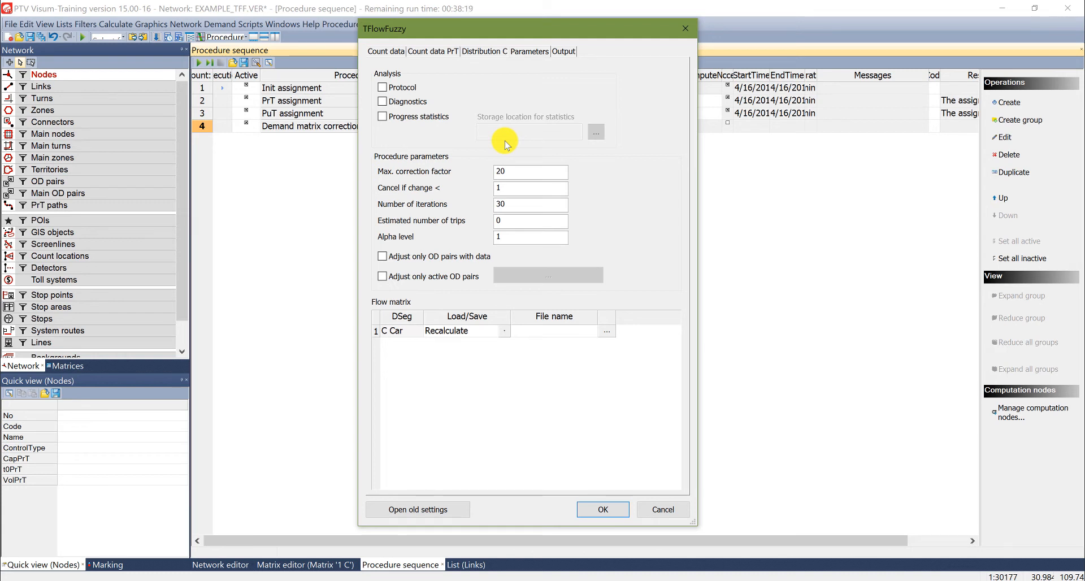
Examine the procedure parameters: maximum correction factor, cancellation threshold, number of iterations, estimated number of trips and alpha level
double_click(519, 168)
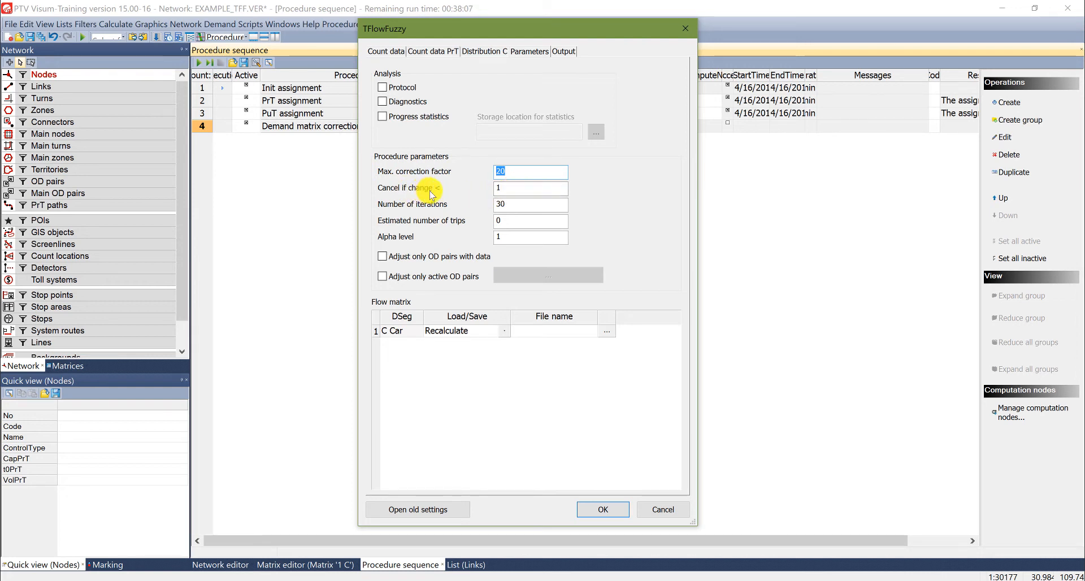
left_click(527, 188)
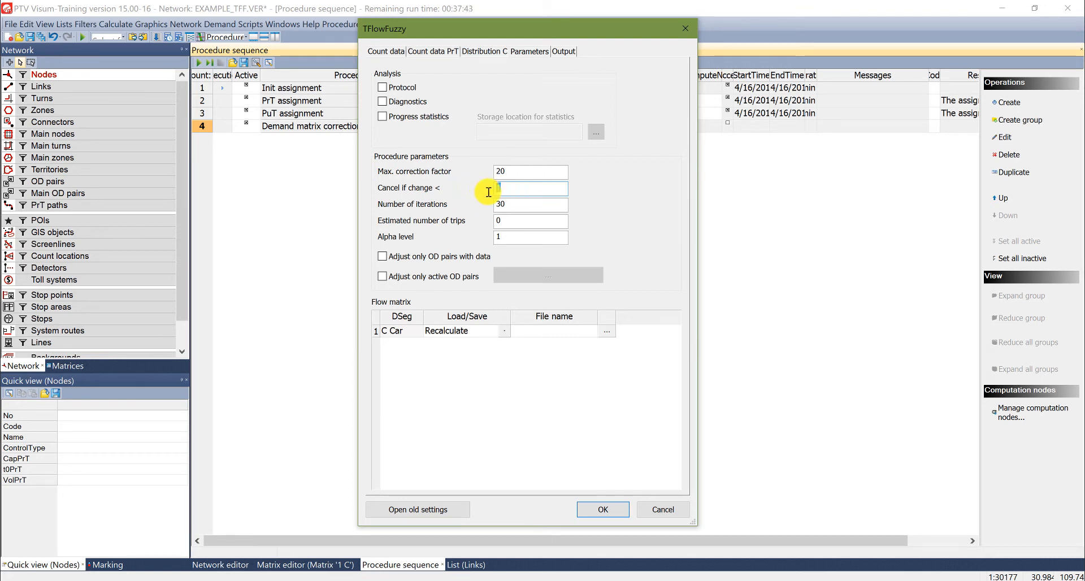
key("Tab")
left_click(524, 221)
type("0")
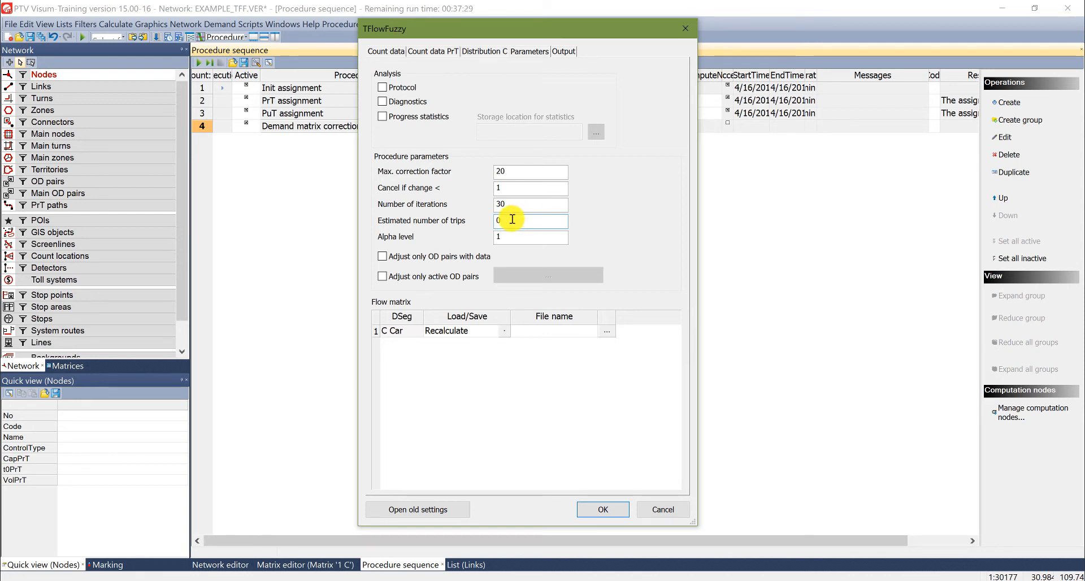
left_click_drag(510, 219, 468, 226)
left_click_drag(511, 236, 454, 248)
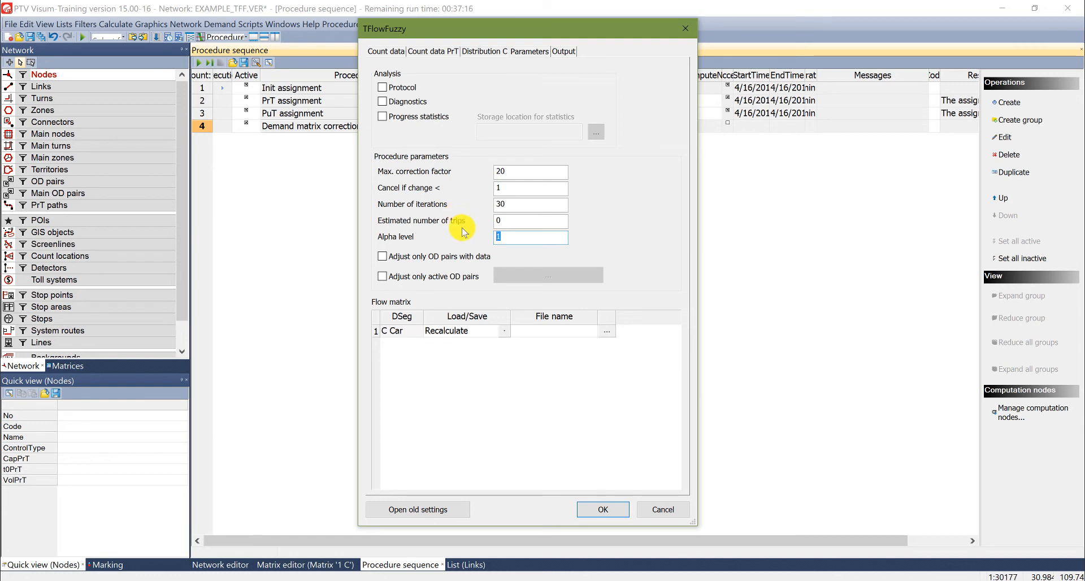
key("BackSpace")
key("ctrl+z")
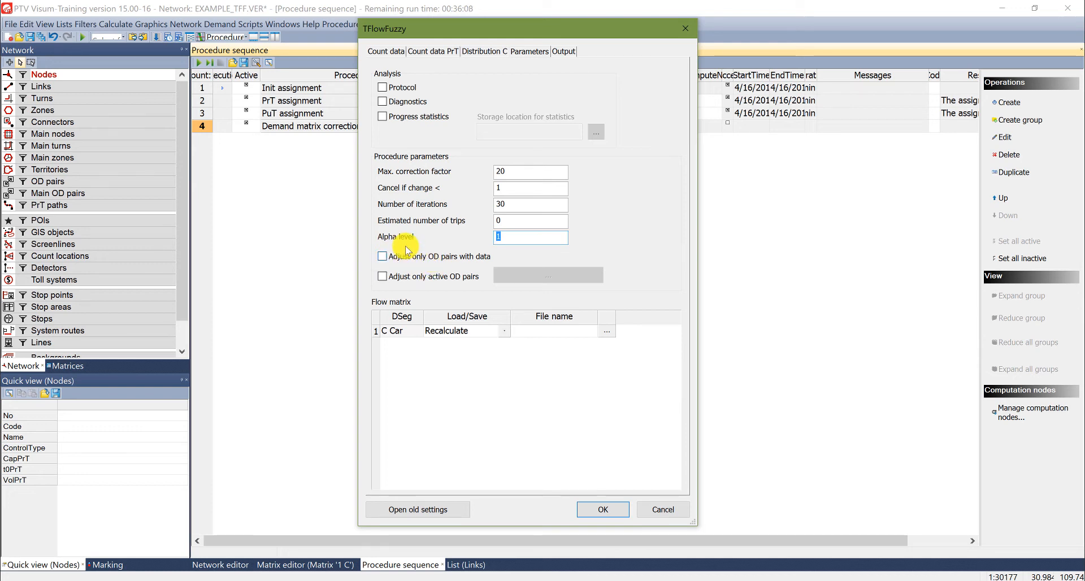
Try to restrict the correction to active OD pairs by selecting a filter matrix by number
left_click(451, 281)
left_click(539, 275)
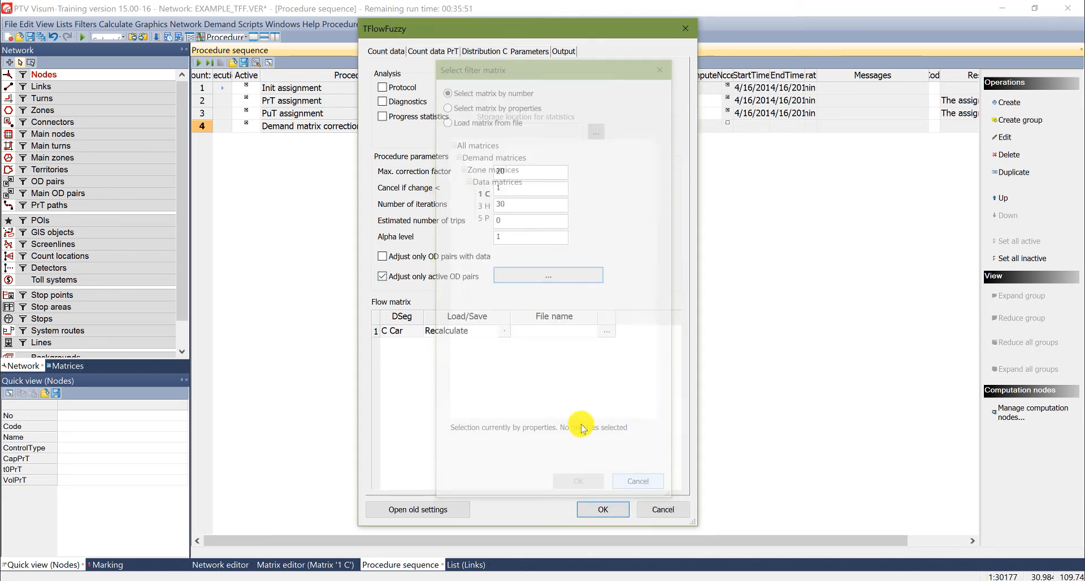
left_click(624, 486)
left_click(517, 277)
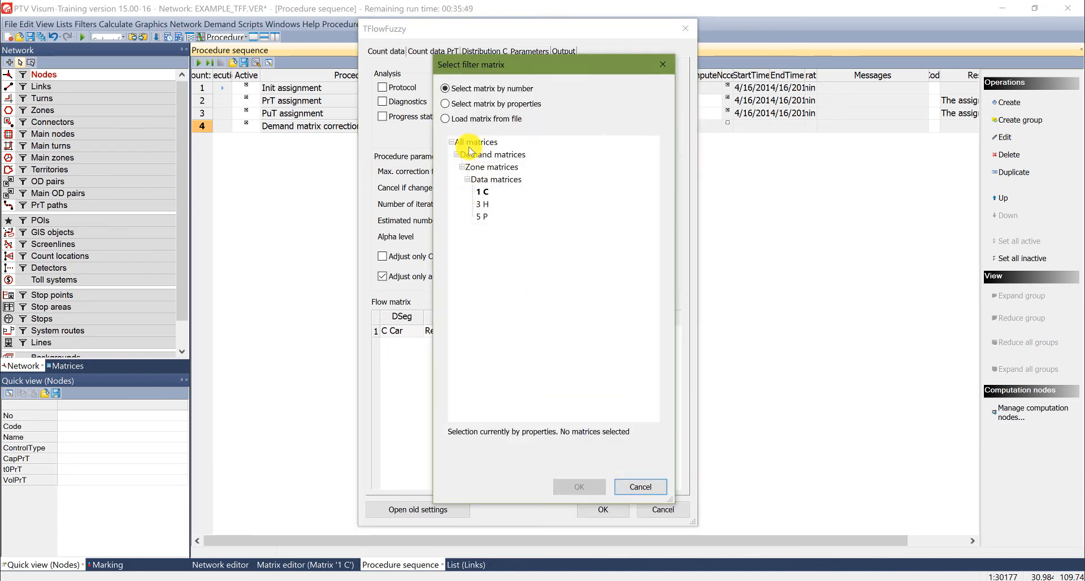
left_click(637, 485)
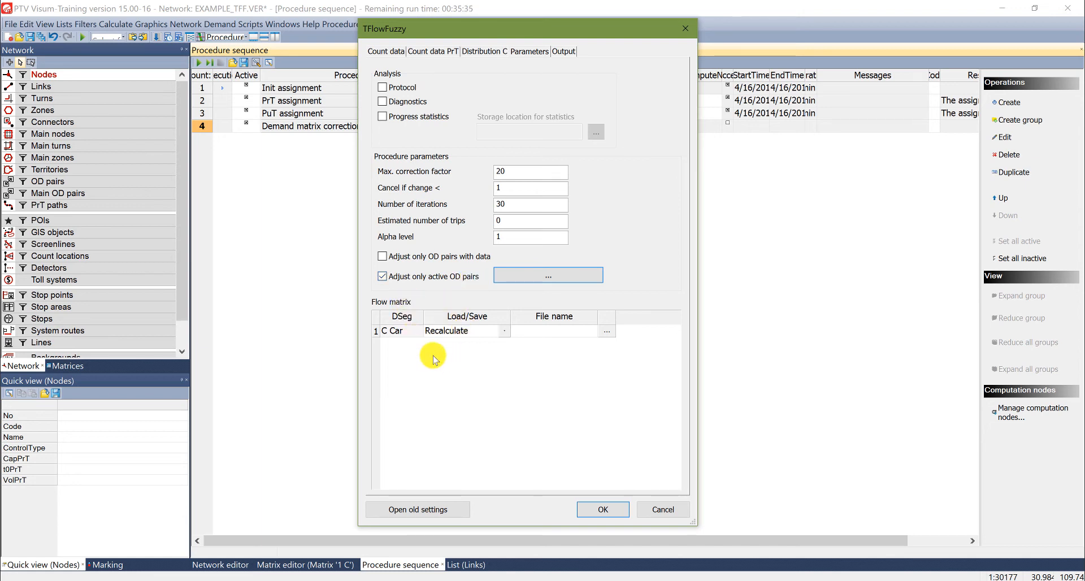
left_click(399, 334)
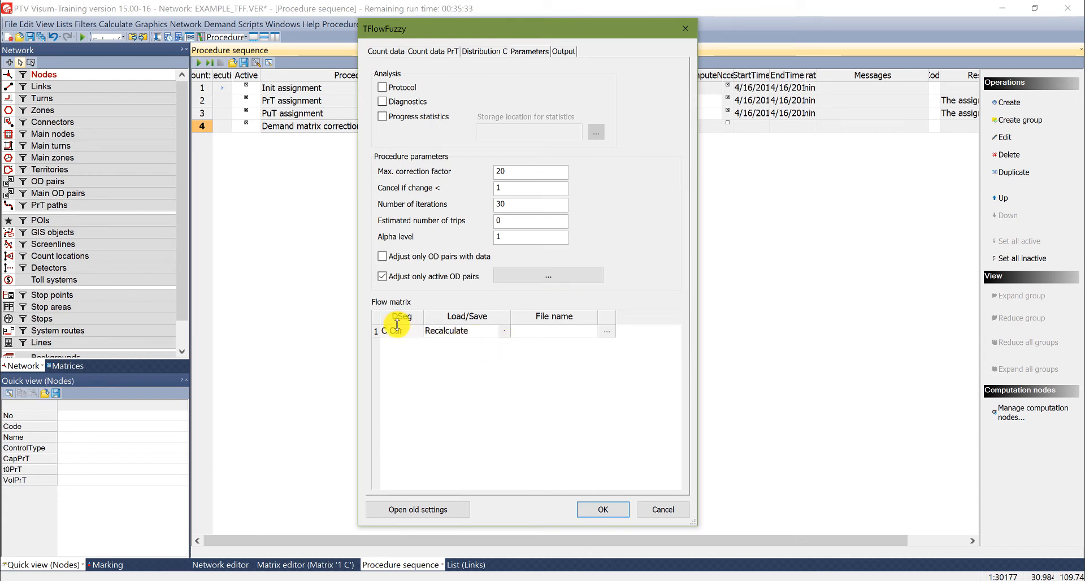
Try saving the C Car result to a separate matrix, and restore saving to the demand matrix of the demand segment
left_click(564, 52)
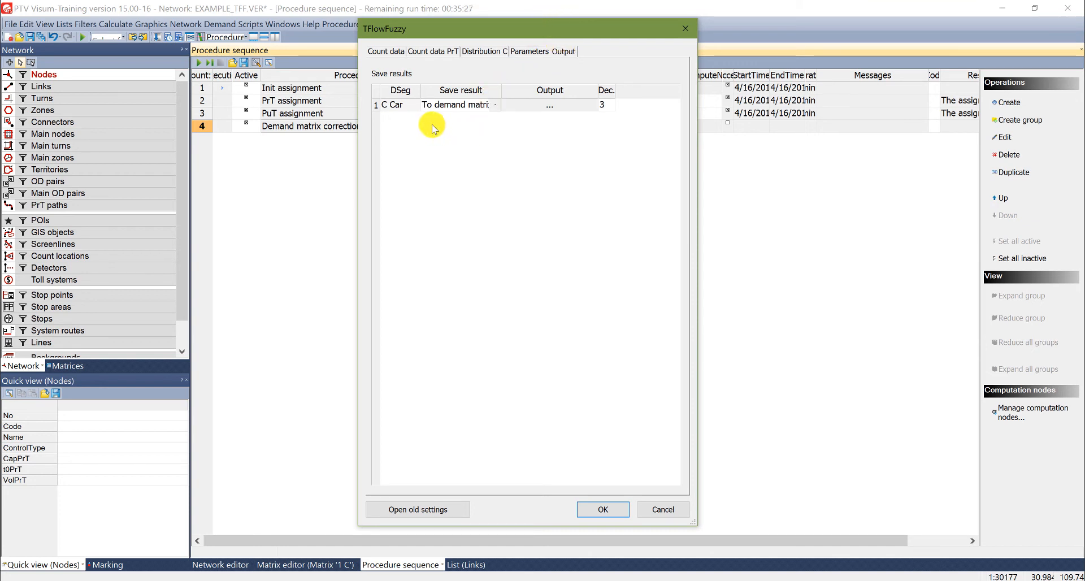
left_click(493, 105)
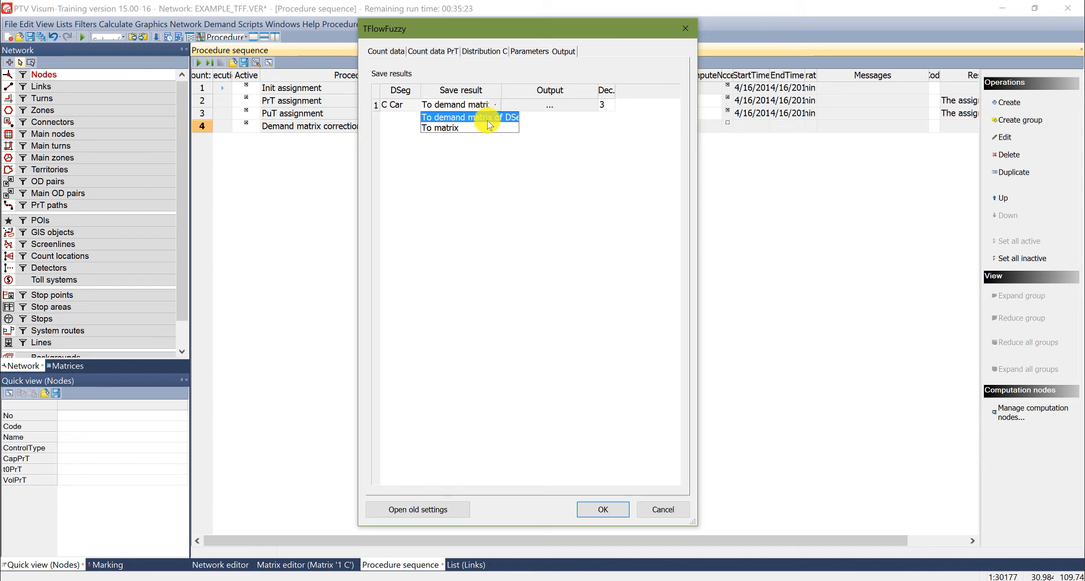
left_click(487, 129)
left_click(551, 105)
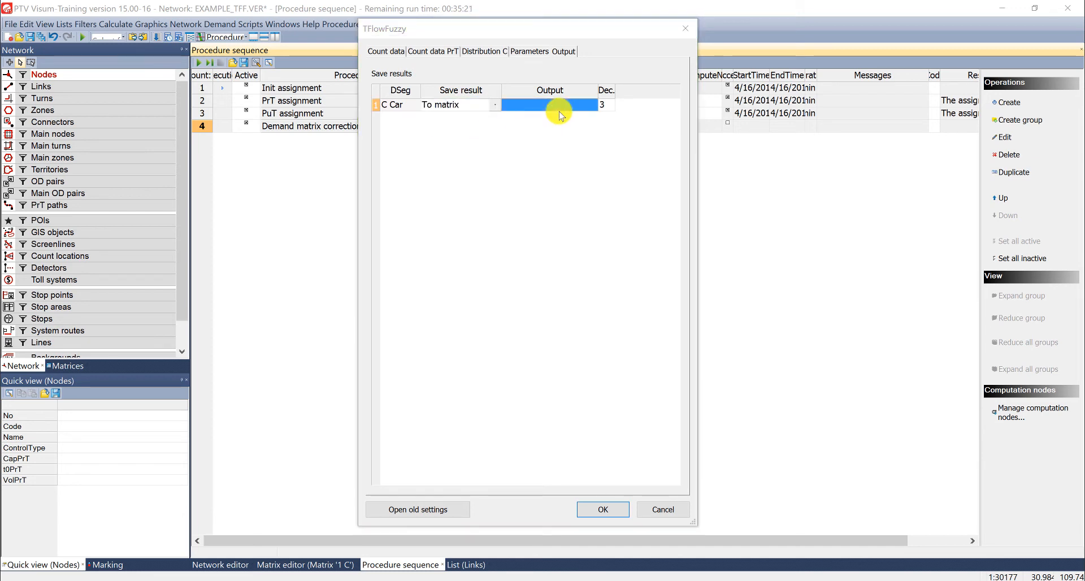
left_click(640, 490)
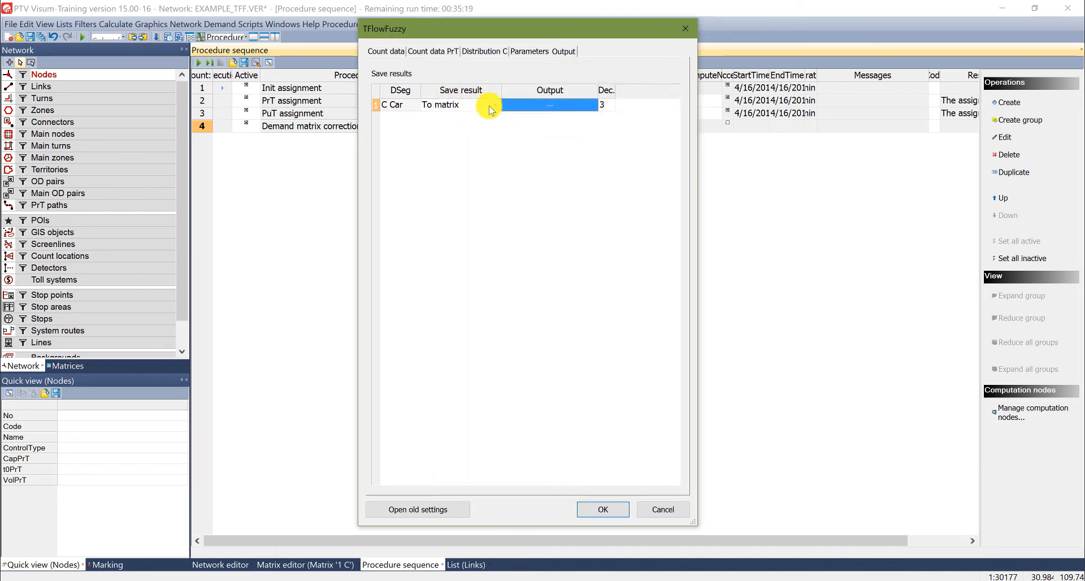
left_click(488, 104)
left_click(480, 118)
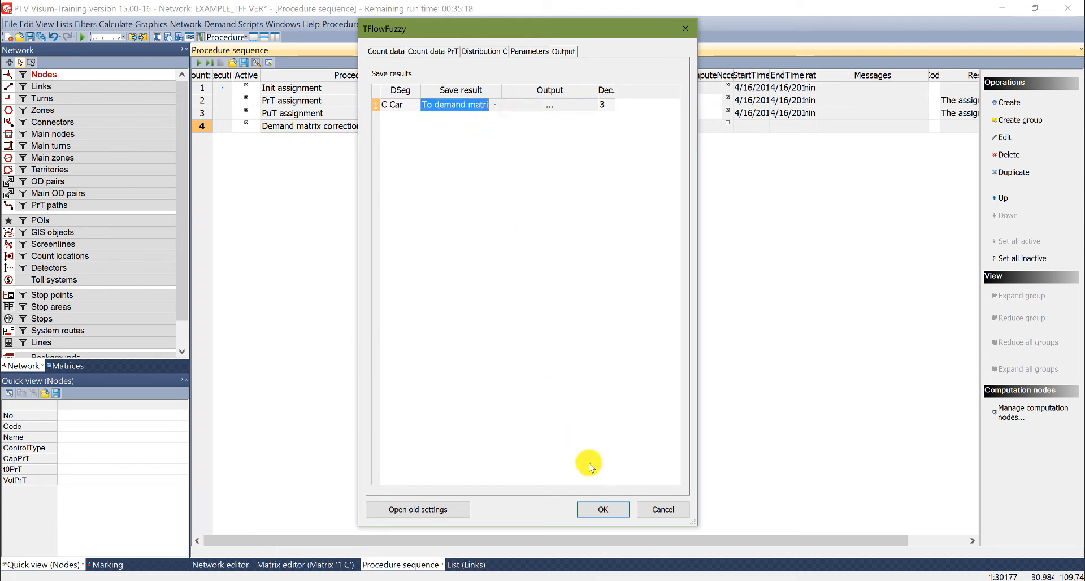
Try to confirm the TFlowFuzzy settings, and close them by cancelling
left_click(603, 509)
left_click(527, 289)
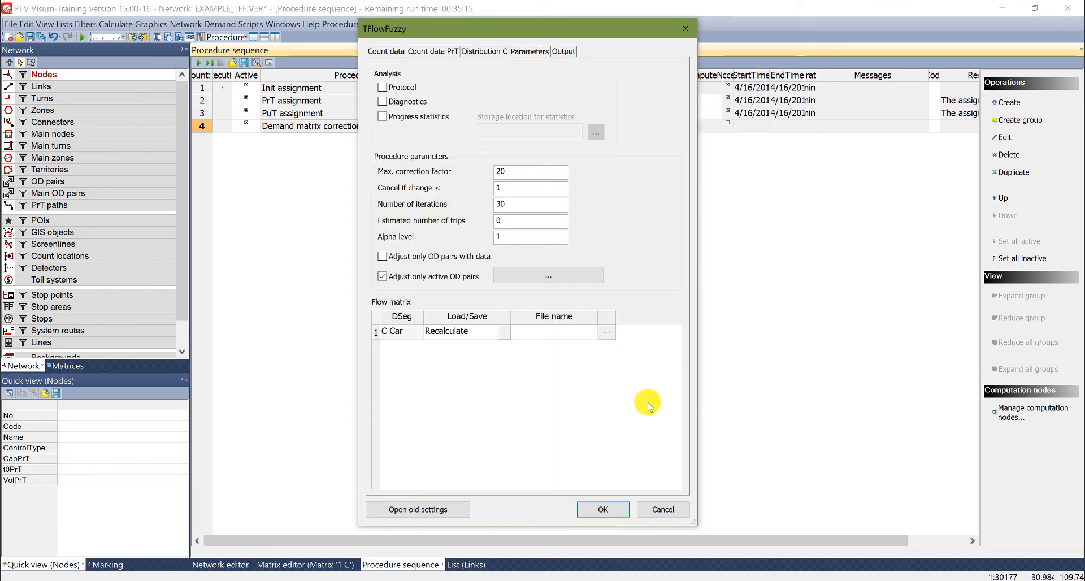
left_click(660, 497)
left_click(565, 290)
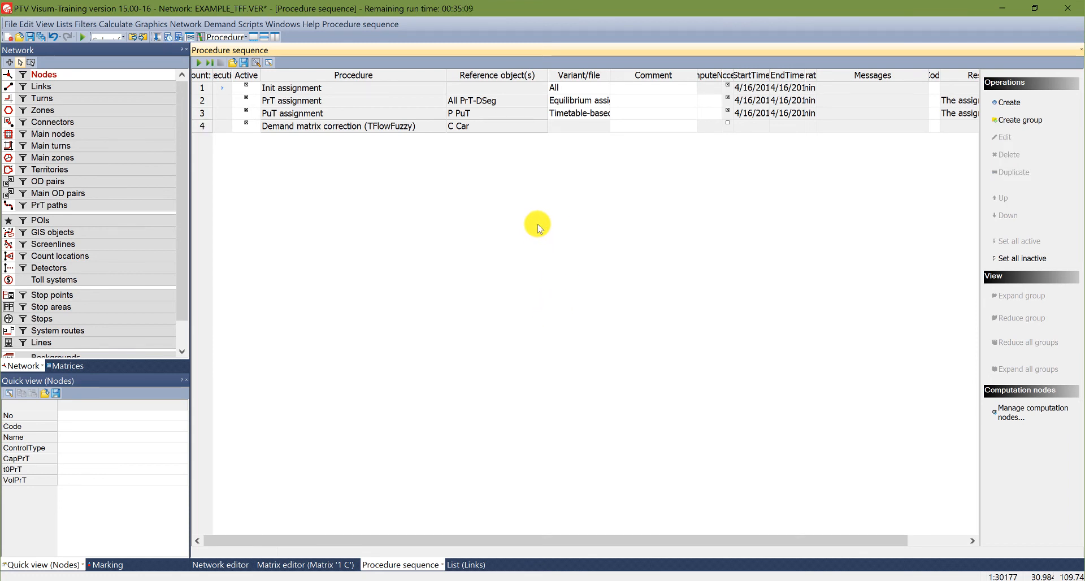
Add the Reporting PuT Counts add-in procedure after the TFlowFuzzy demand matrix correction
left_click(250, 129)
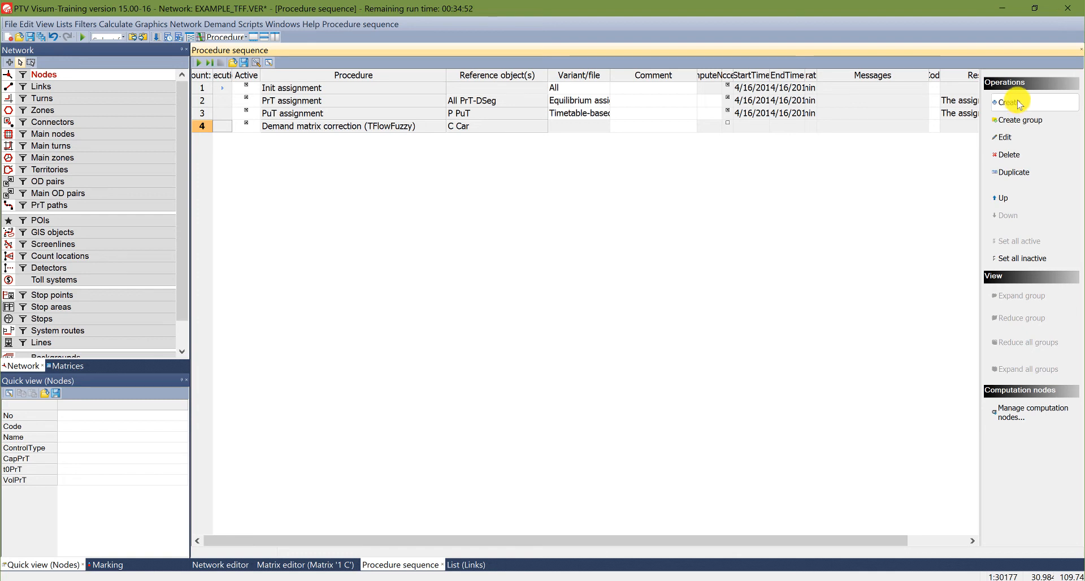
left_click(1019, 104)
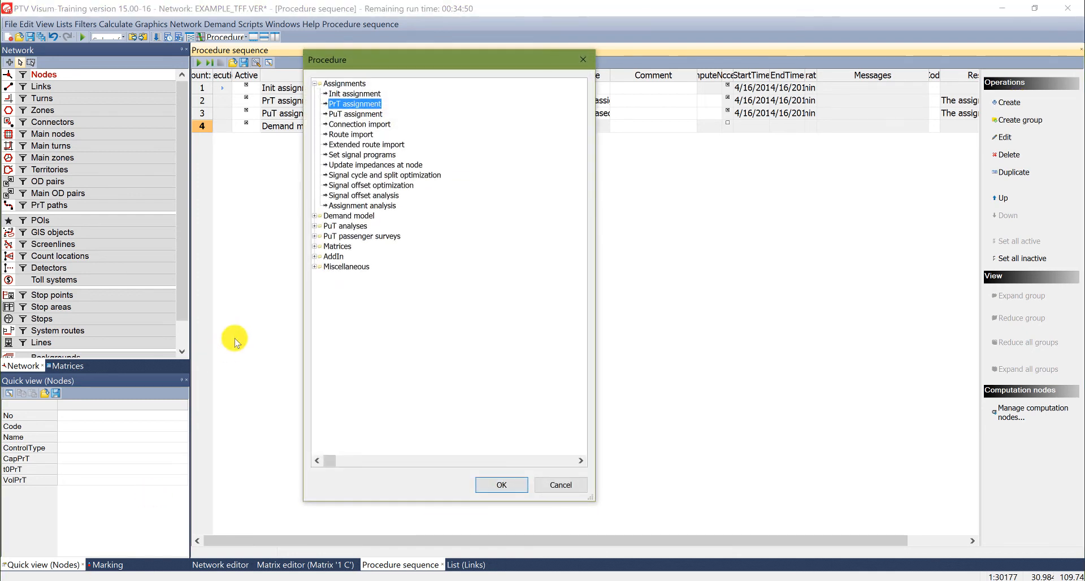
double_click(333, 257)
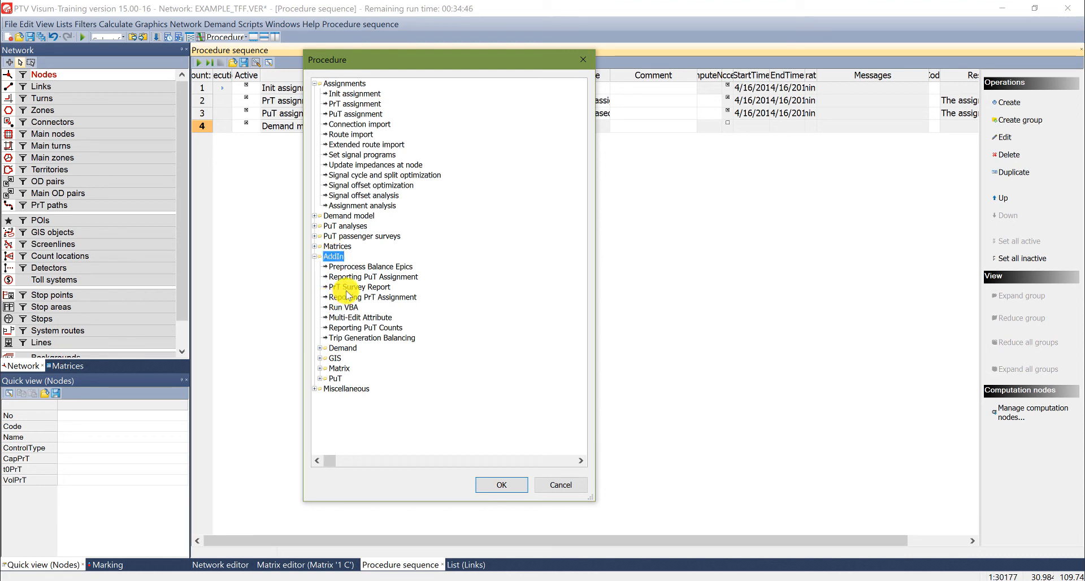
left_click(356, 330)
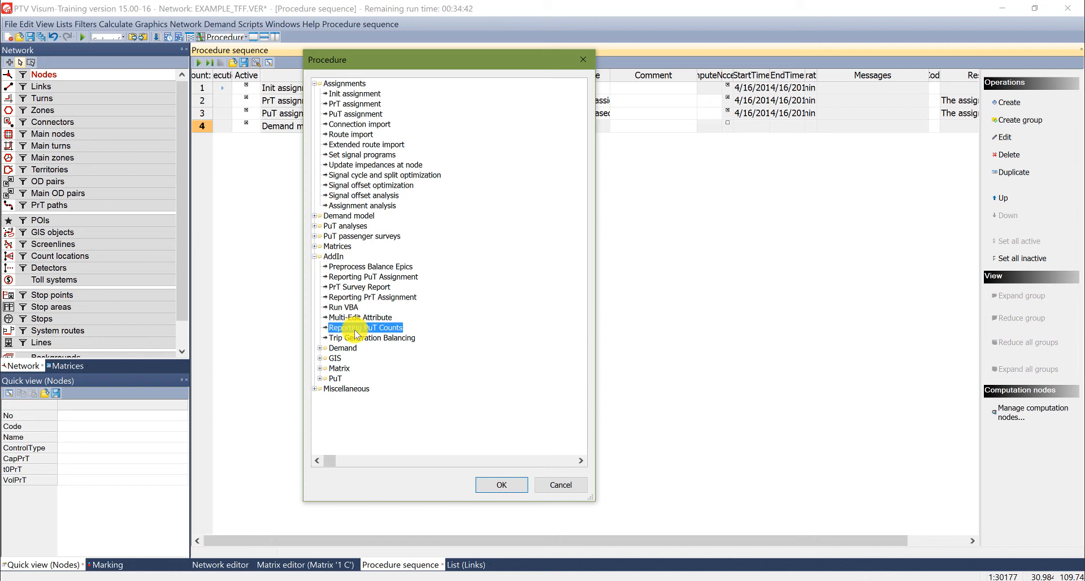
double_click(356, 330)
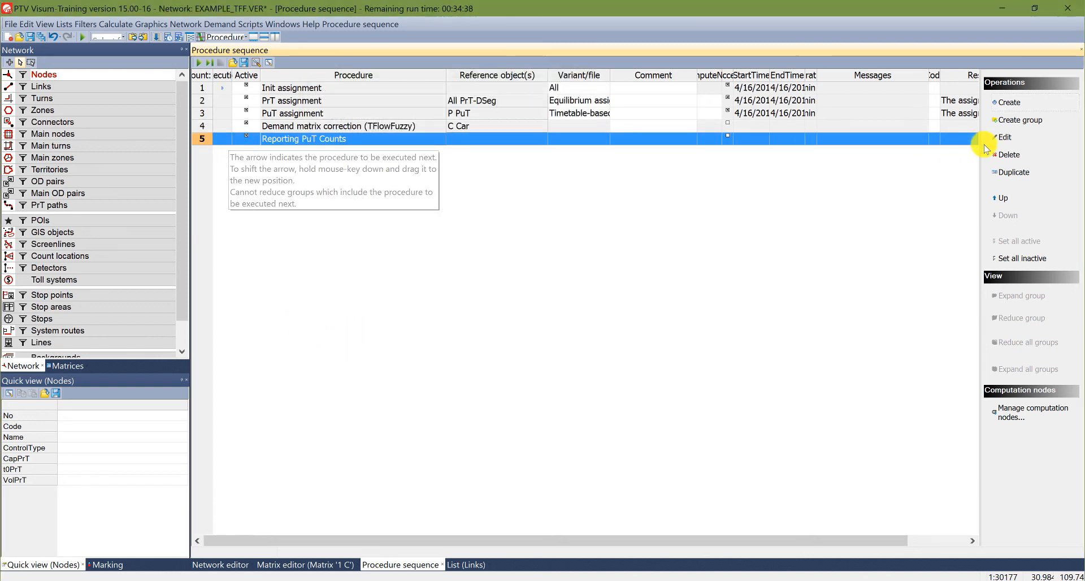
Edit the Reporting PuT Counts procedure and add a Link selection object with the sheet name TFF
left_click(1014, 140)
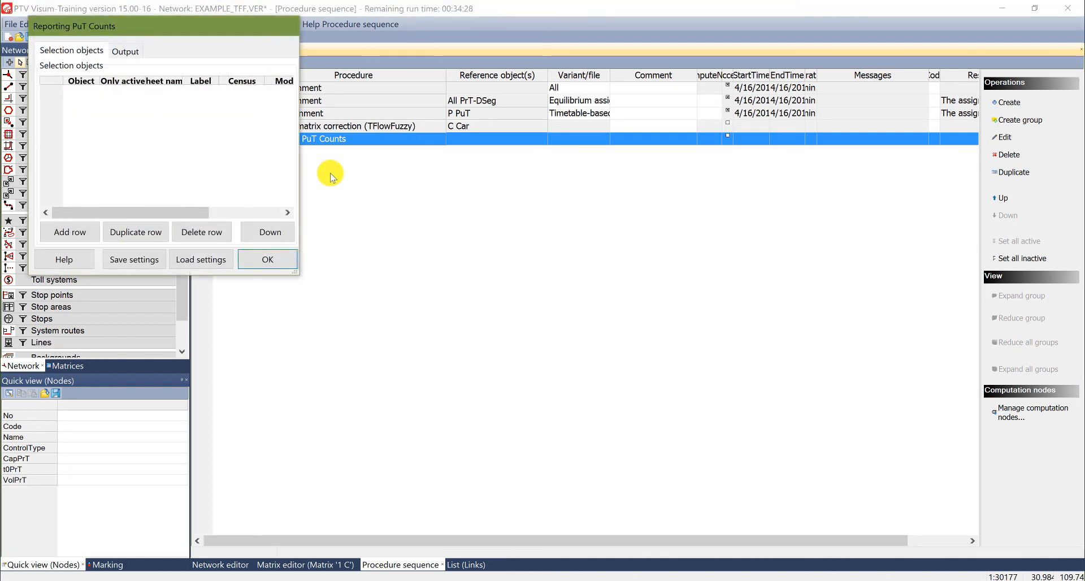
left_click_drag(294, 273, 815, 365)
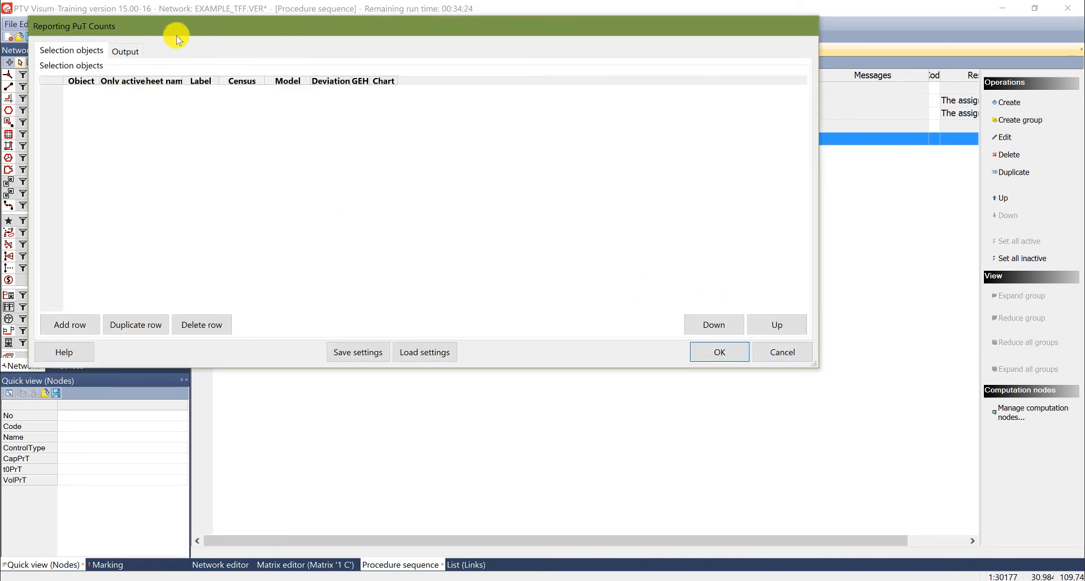
left_click_drag(181, 27, 190, 60)
left_click(81, 358)
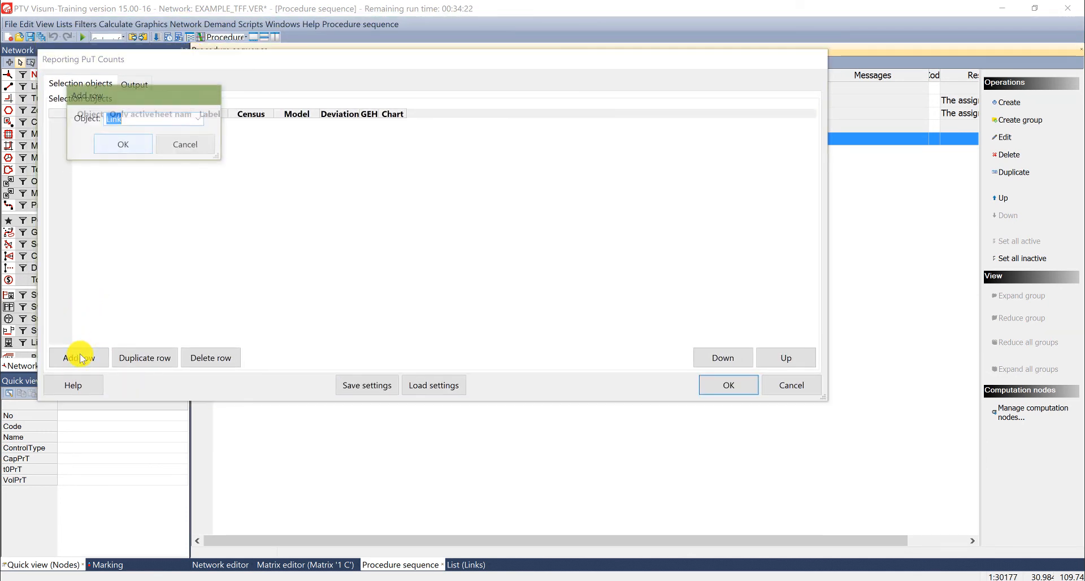
left_click(131, 146)
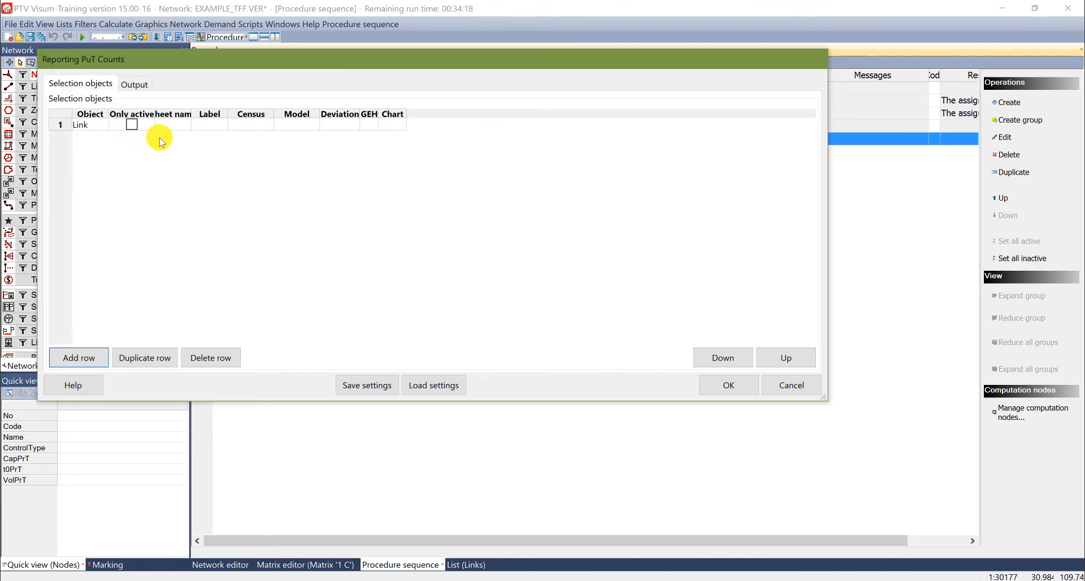
left_click(172, 125)
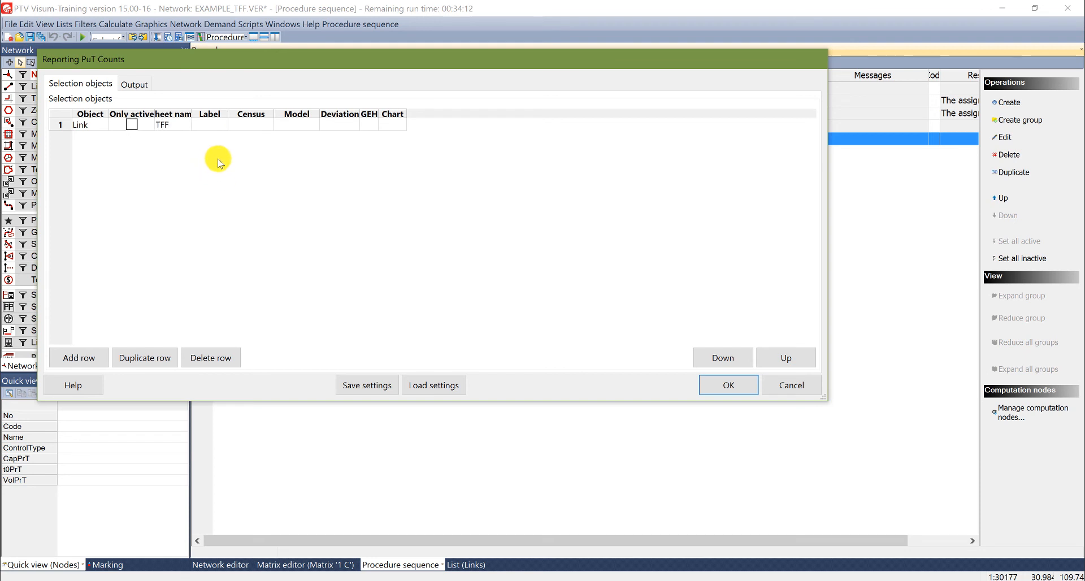
left_click(219, 176)
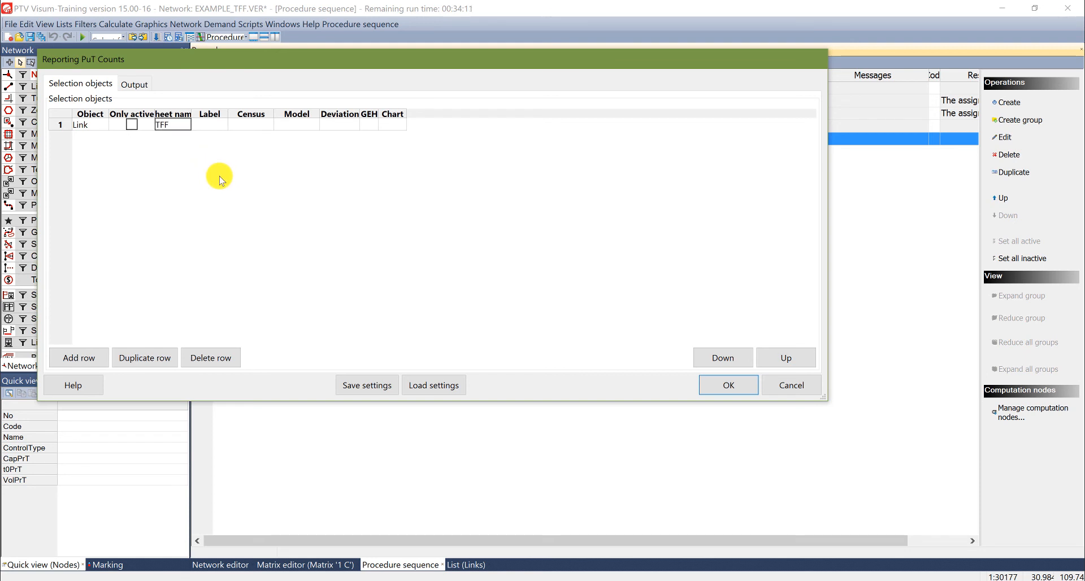
Assign the Counts attribute as the Link row's census value and Volume PrT [veh] (AP) as its model value
left_click(256, 130)
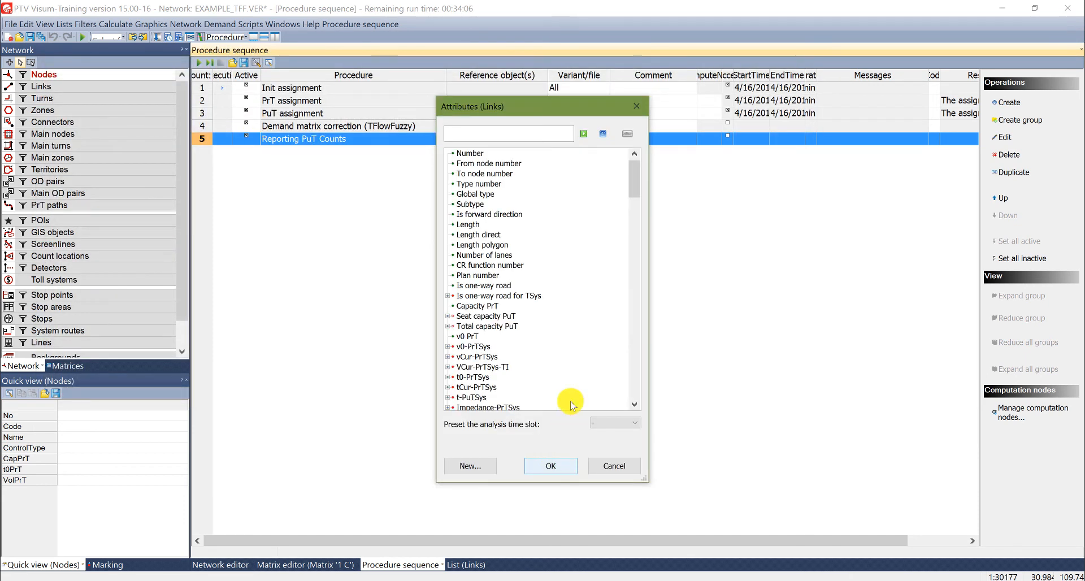
left_click_drag(624, 189, 625, 351)
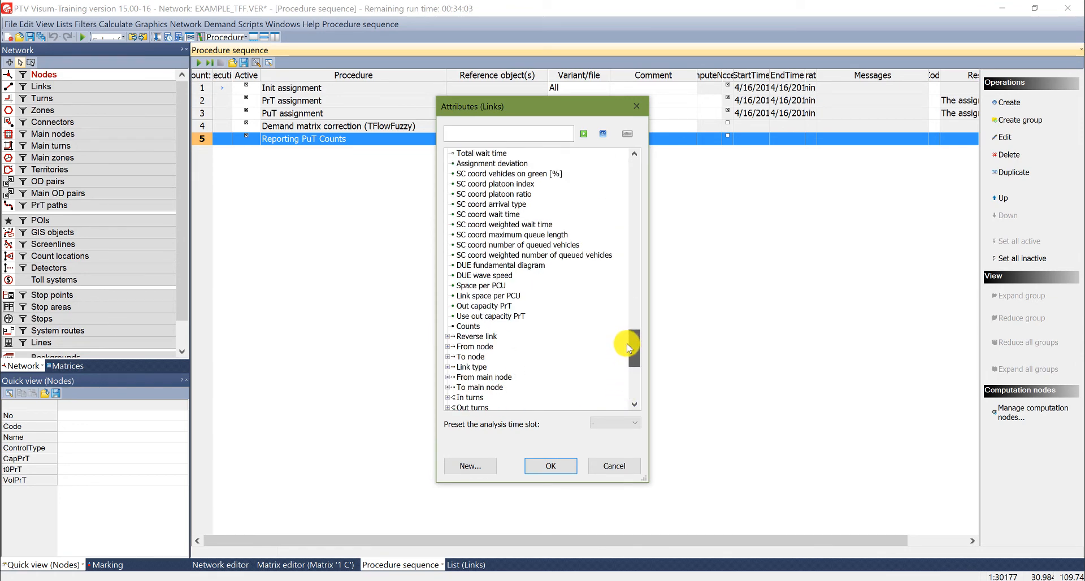
double_click(471, 330)
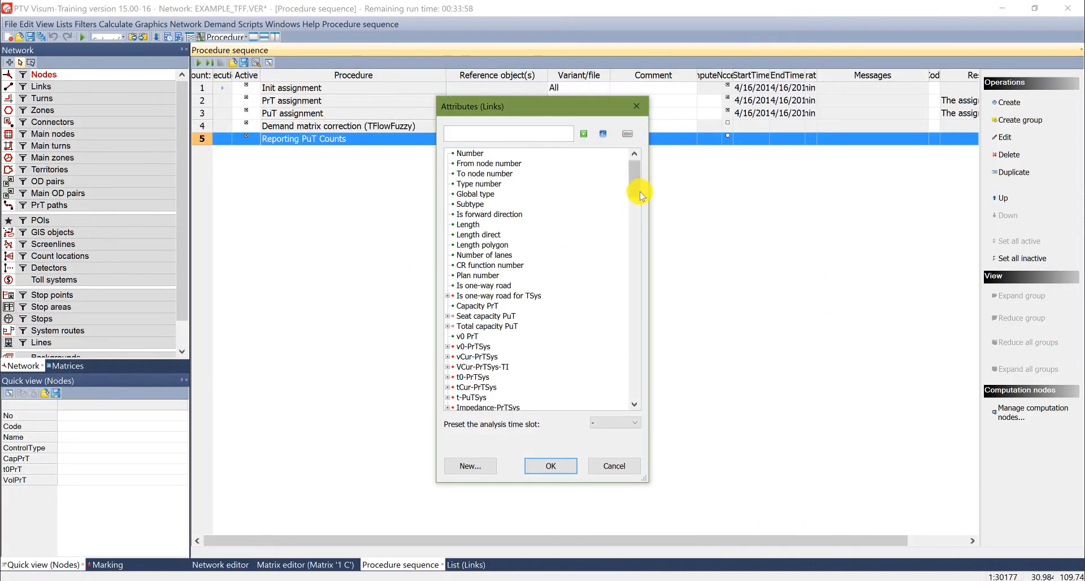
left_click_drag(635, 190, 500, 263)
double_click(500, 255)
double_click(503, 276)
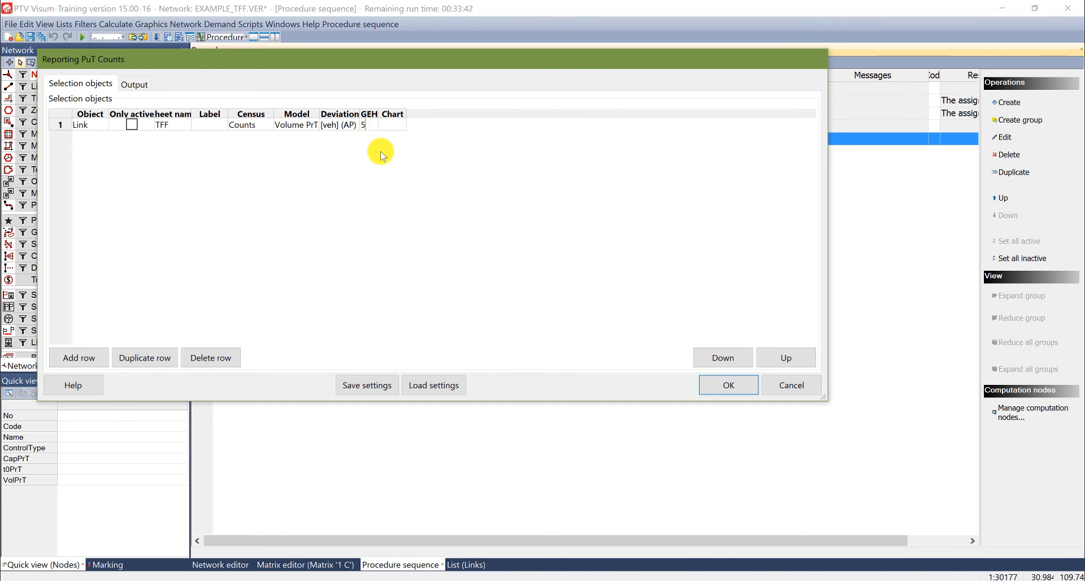
Set the Link row's GEH deviation to 5 and its chart type to XY, Bar
type("5")
left_click(401, 126)
left_click(401, 124)
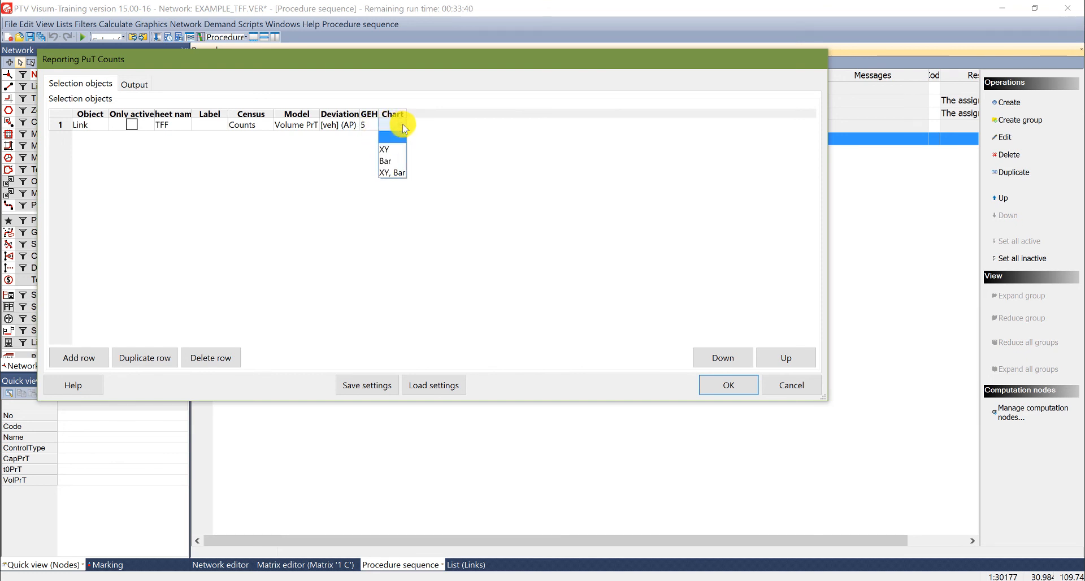
left_click(392, 176)
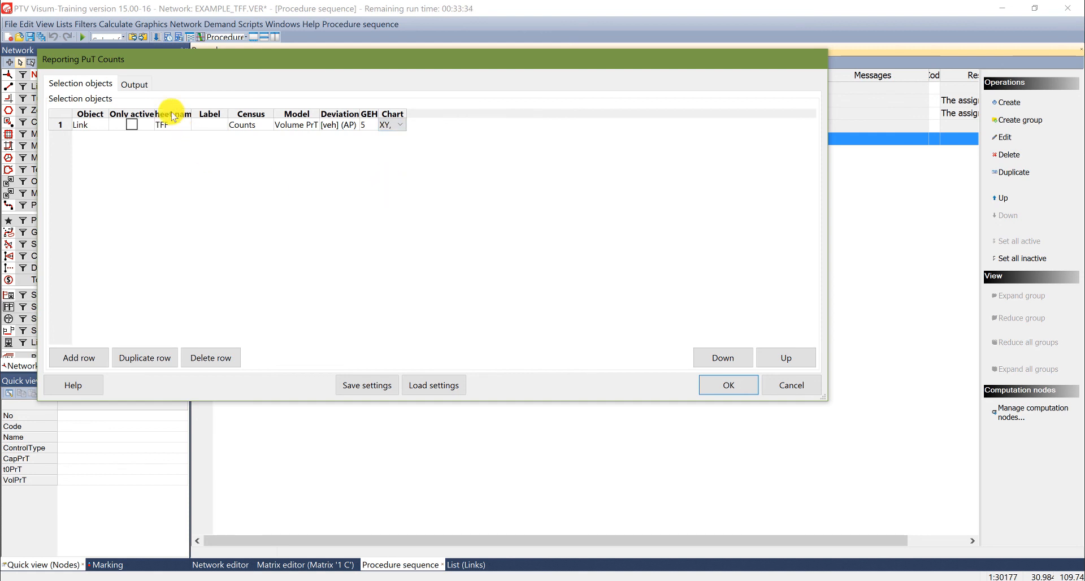
Try to preview the report from the output settings without an Excel output file
left_click(135, 84)
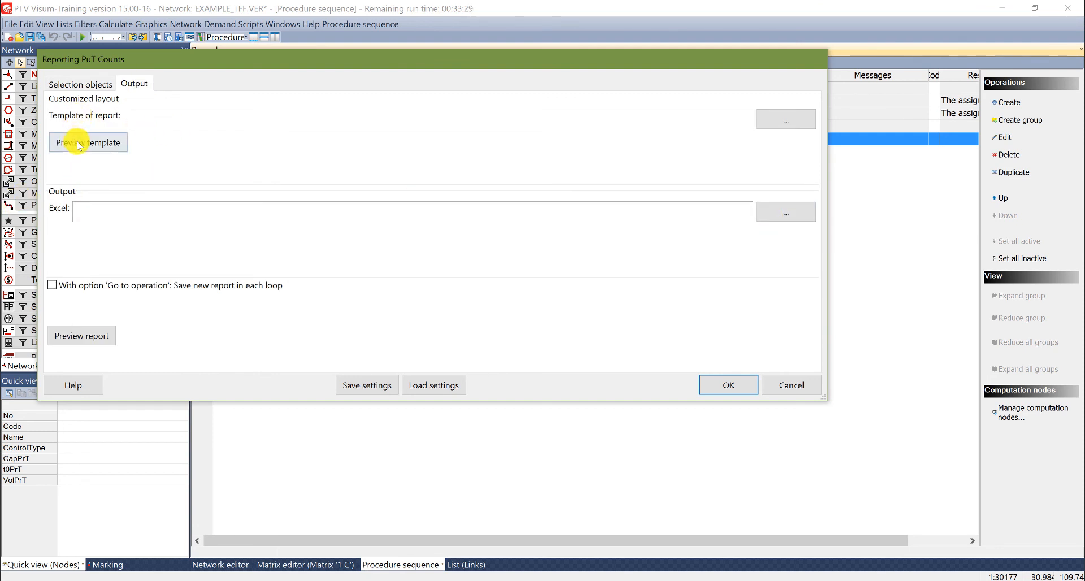
left_click(797, 213)
left_click(575, 447)
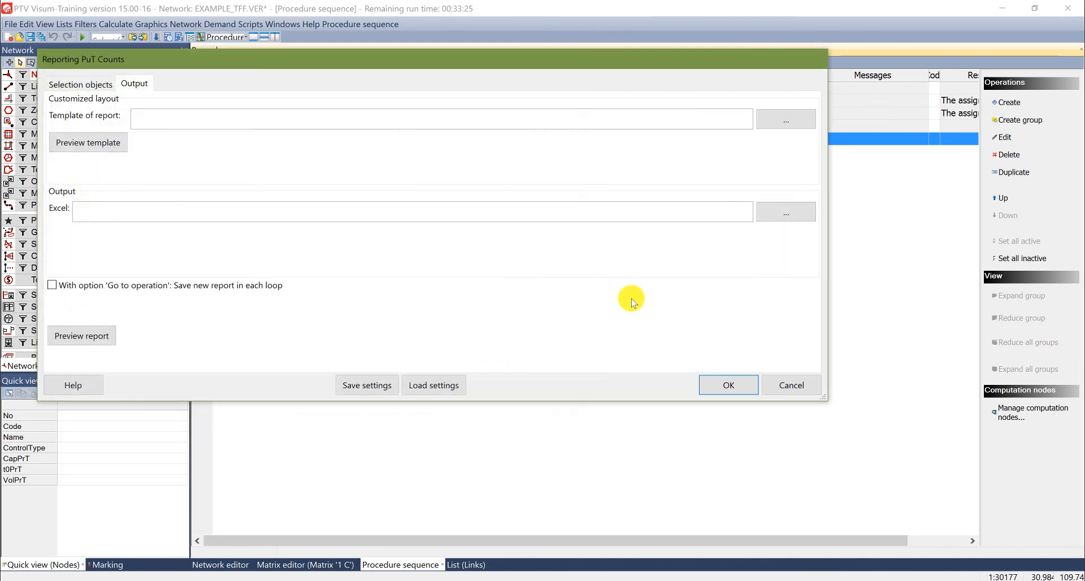
left_click(88, 339)
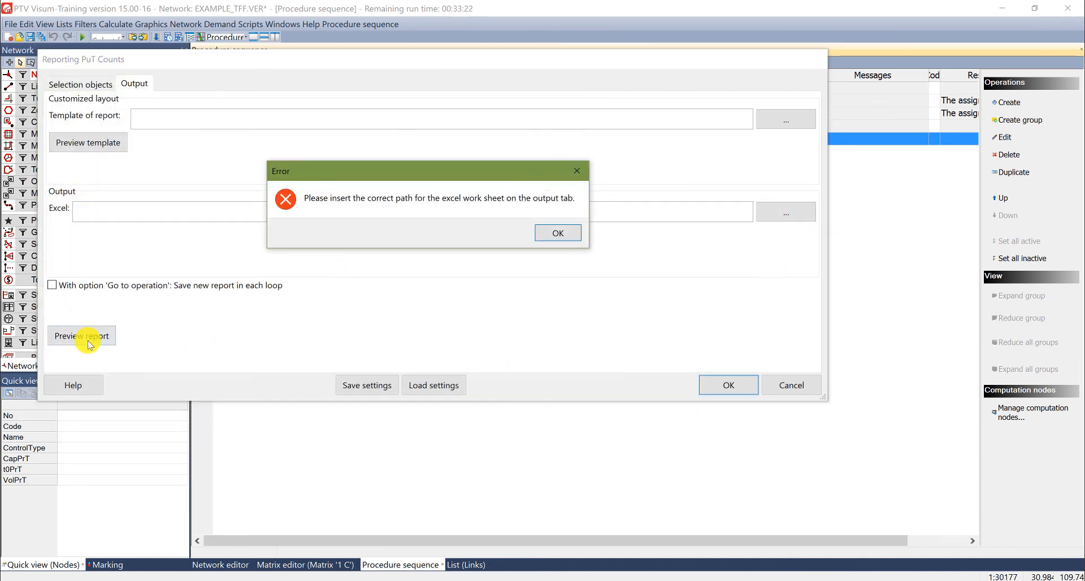
left_click(559, 233)
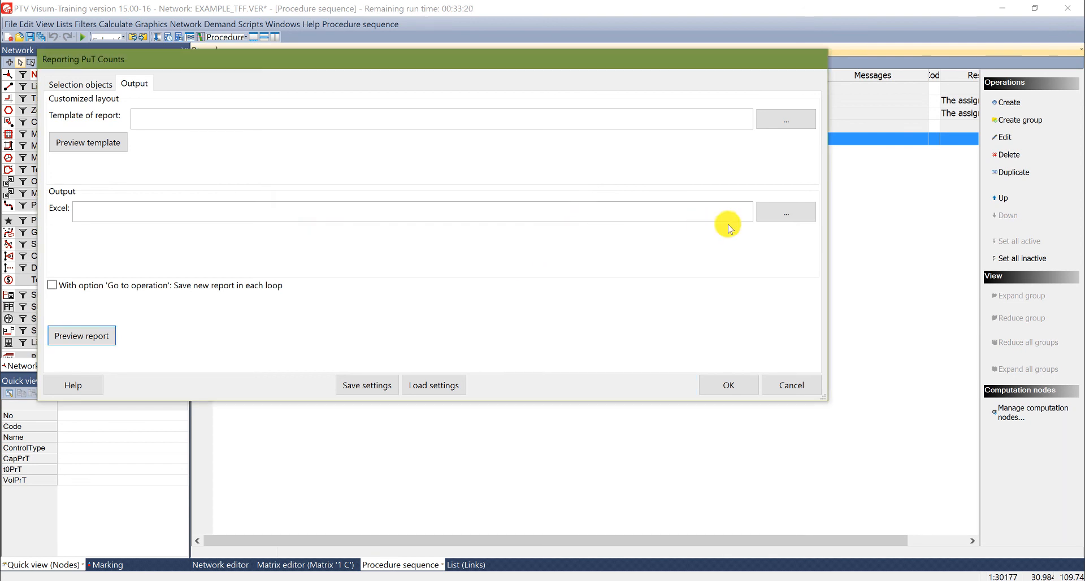
Set TFF as the Excel output file of the report and preview the report
left_click(774, 213)
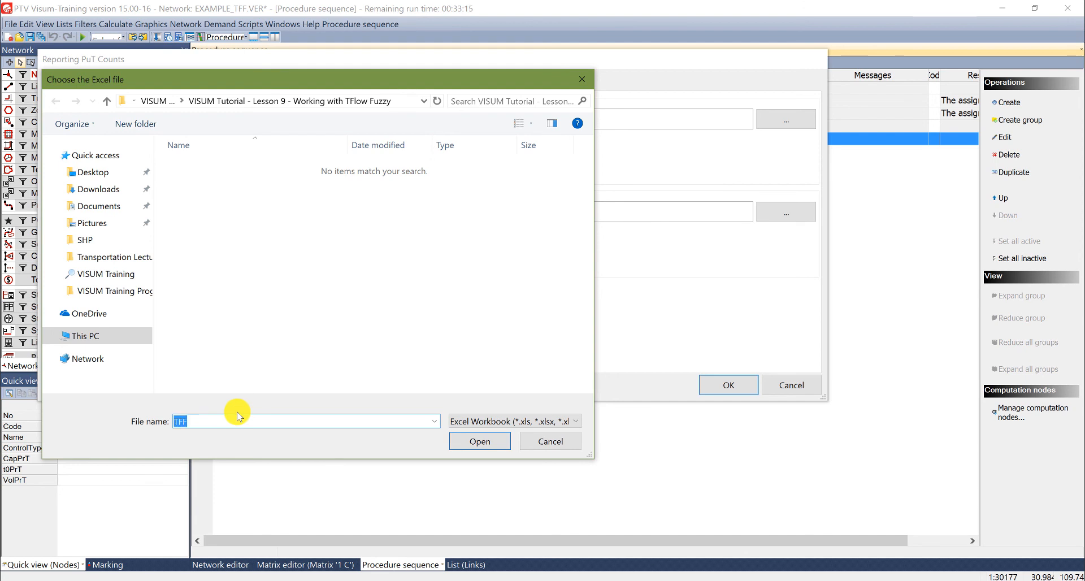
key("Return")
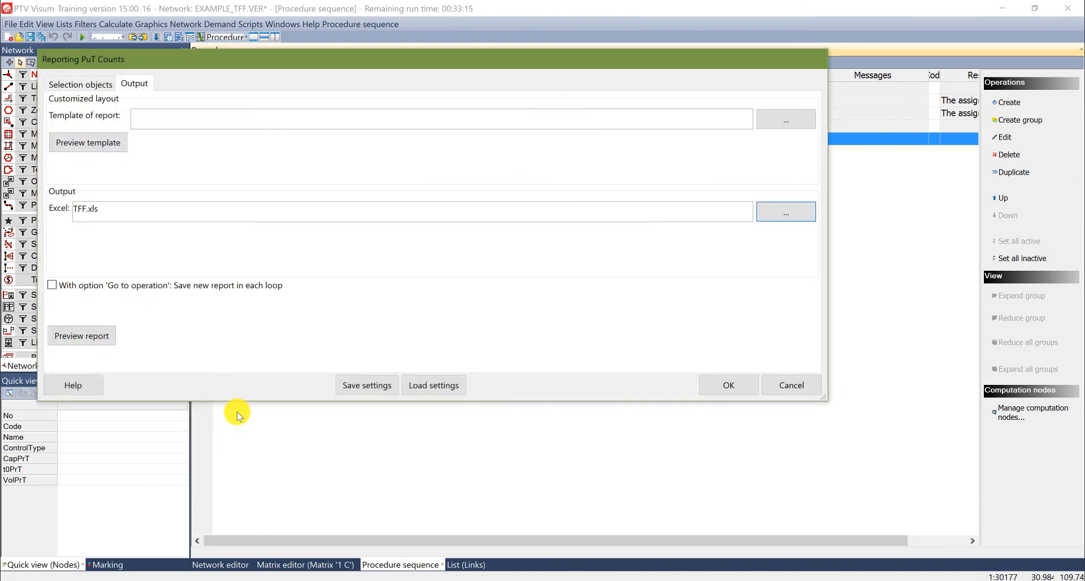
left_click(97, 342)
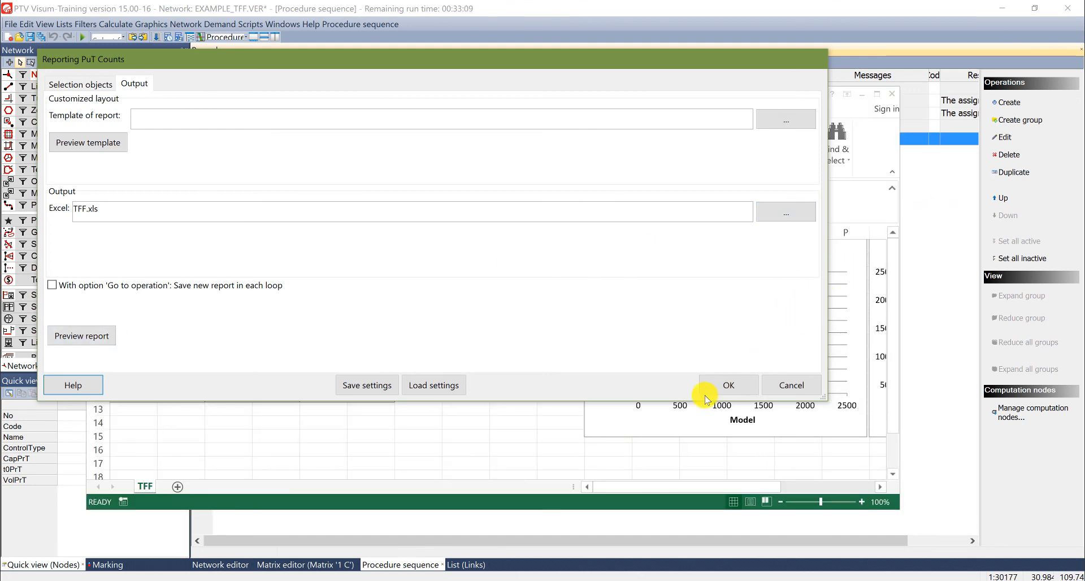
Switch to the TFF.xls report in Excel, maximize its window and move the Reporting PuT Counts dialog clear of the results
left_click(630, 450)
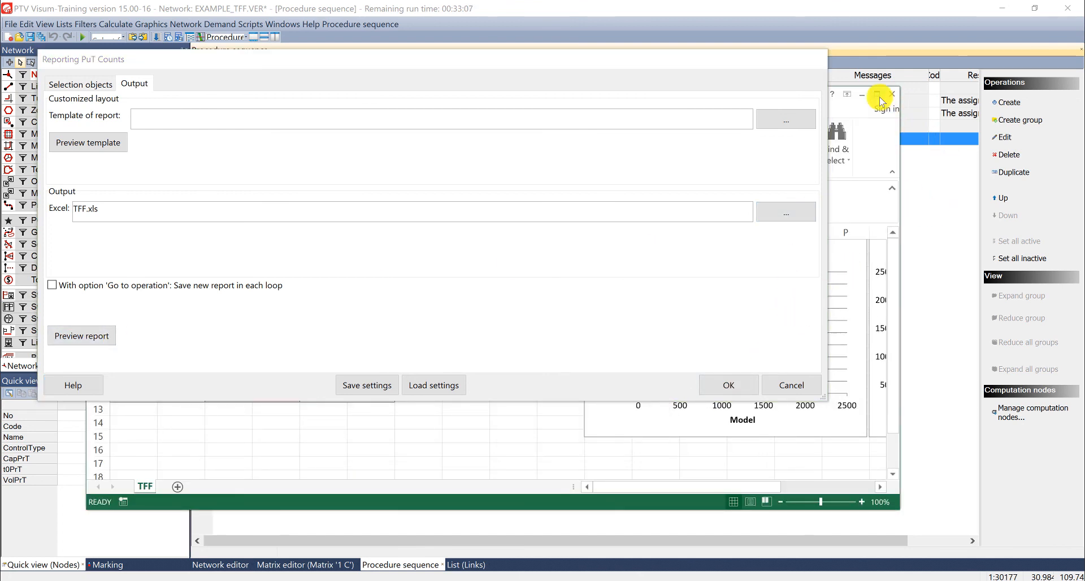
left_click(877, 96)
left_click(763, 443)
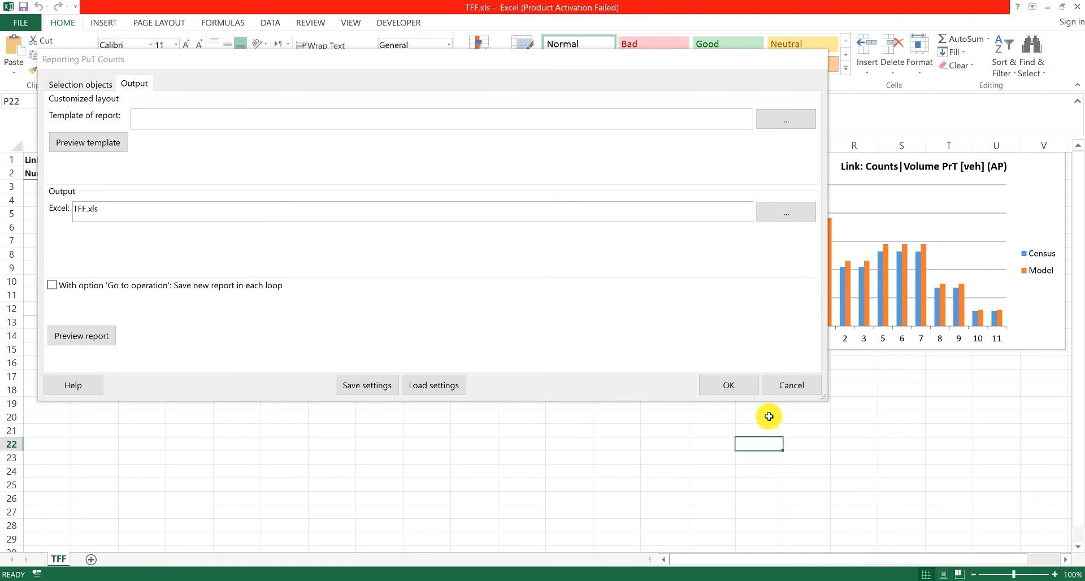
left_click_drag(510, 63, 642, 503)
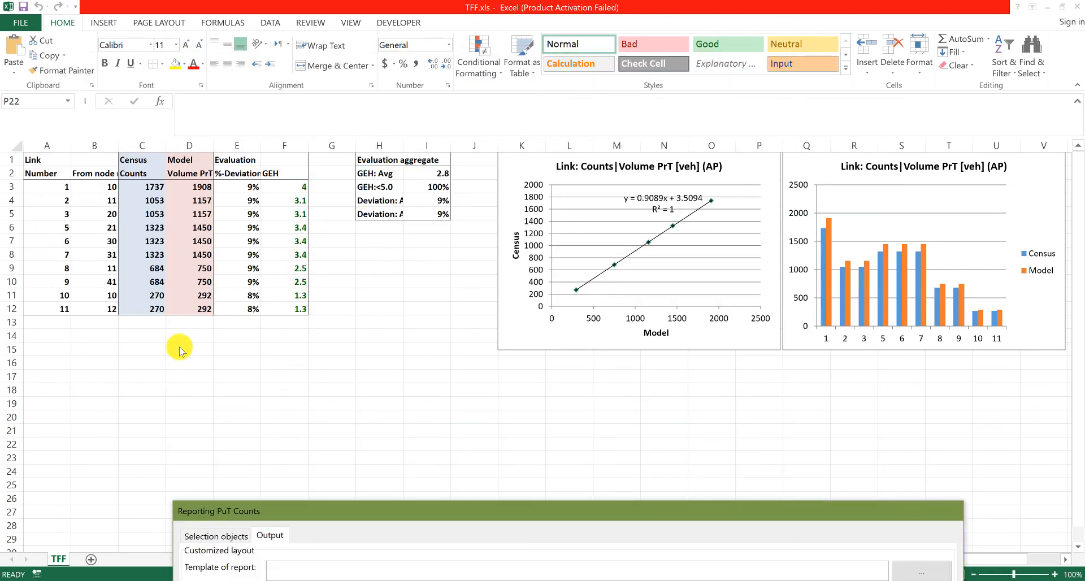
Narrow the Census Counts column C and review the link numbers and GEH values in the report table
left_click_drag(34, 186, 36, 276)
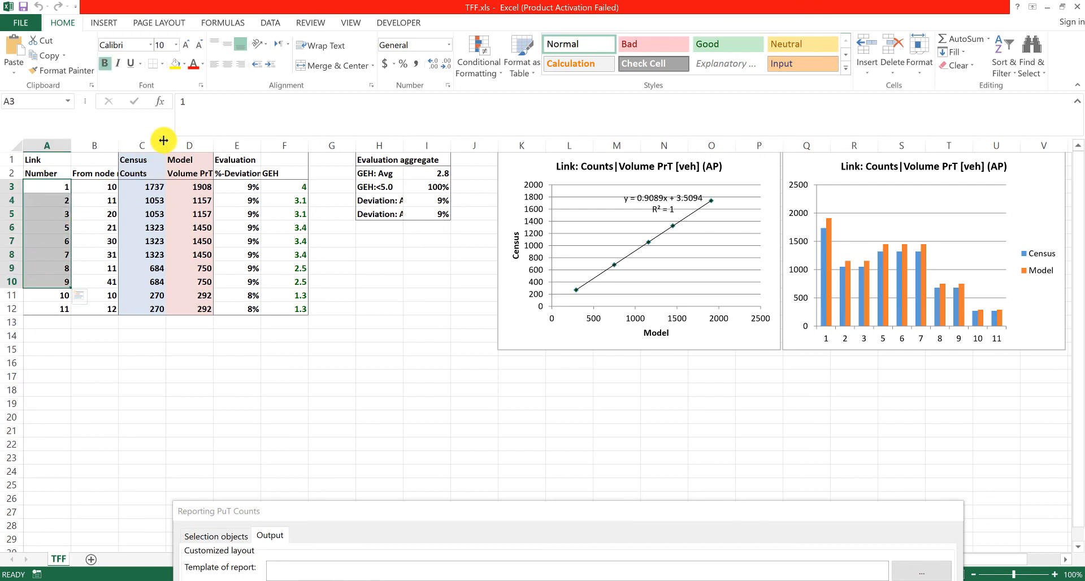
left_click_drag(163, 141, 146, 140)
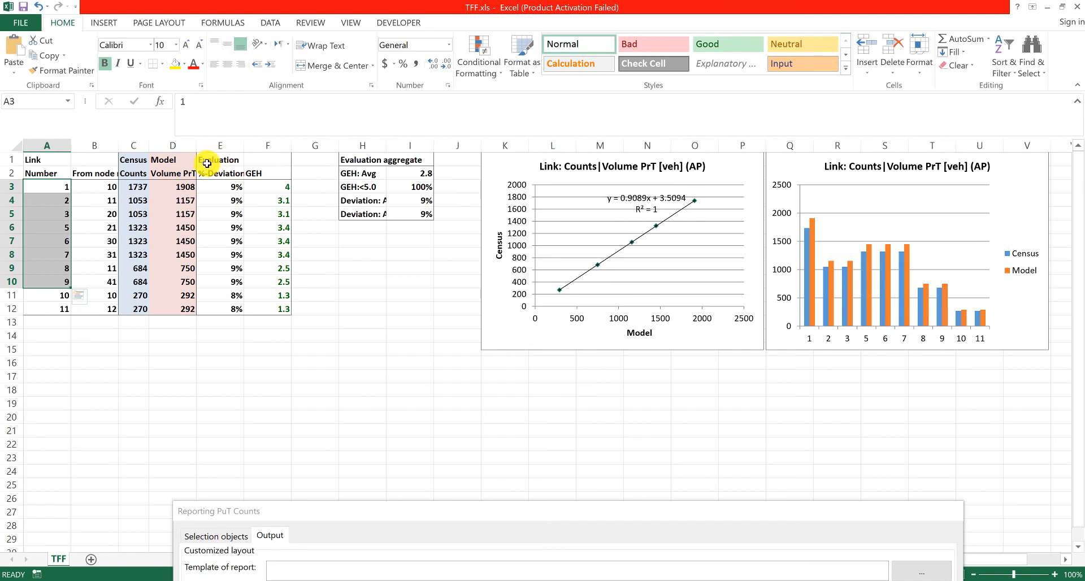
left_click_drag(273, 186, 263, 321)
left_click(346, 349)
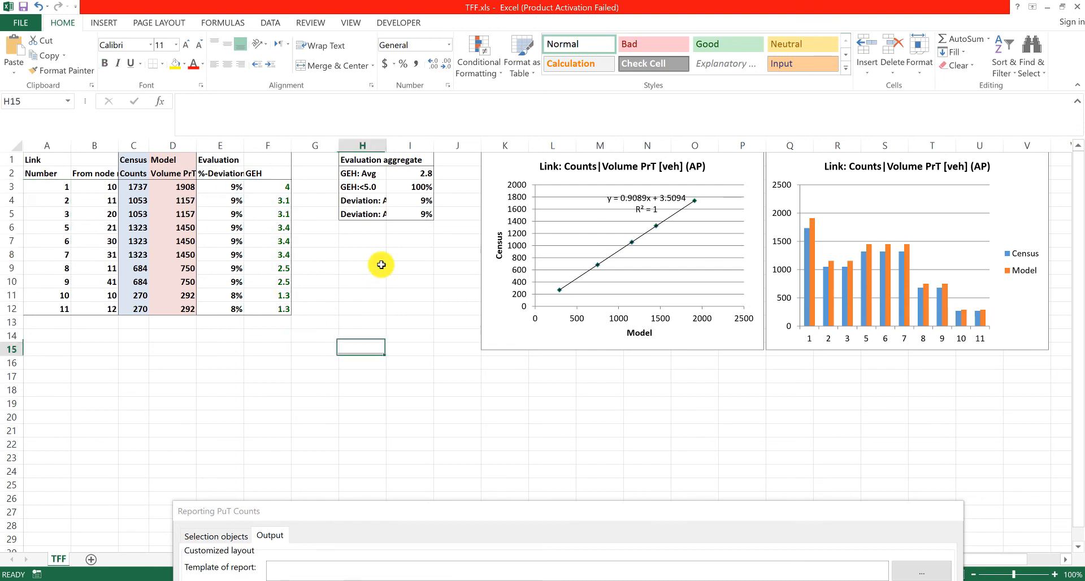
Fit column H to its labels and check the GEH and deviation entries of the Evaluation aggregate block
double_click(386, 145)
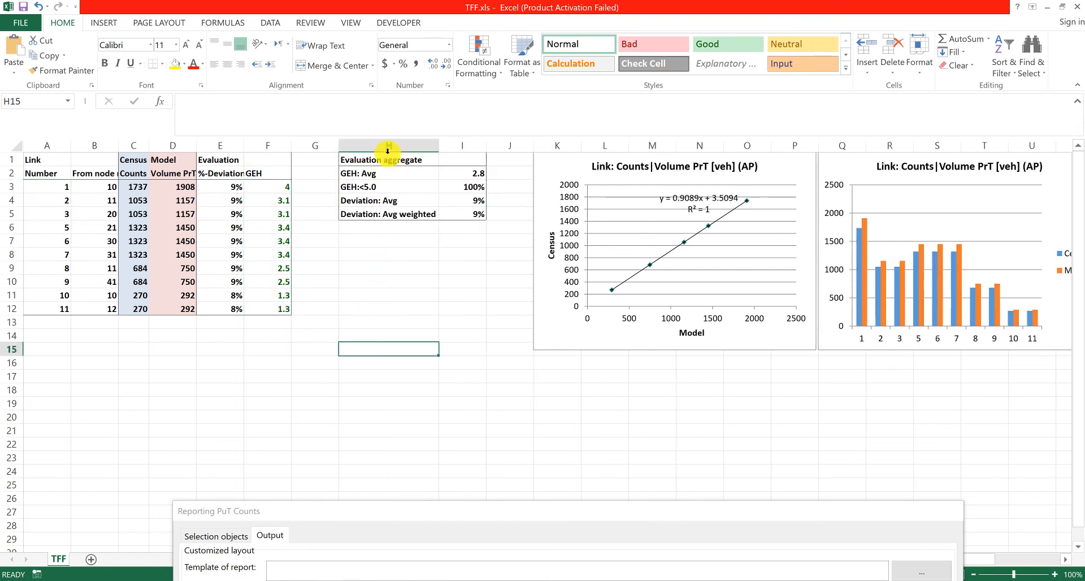
left_click(443, 267)
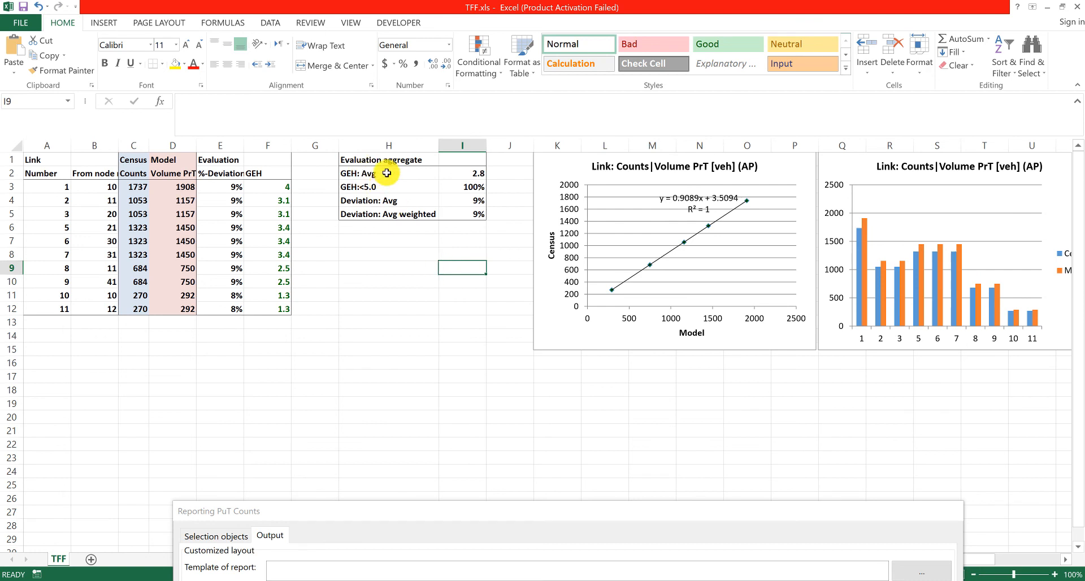
left_click(472, 172)
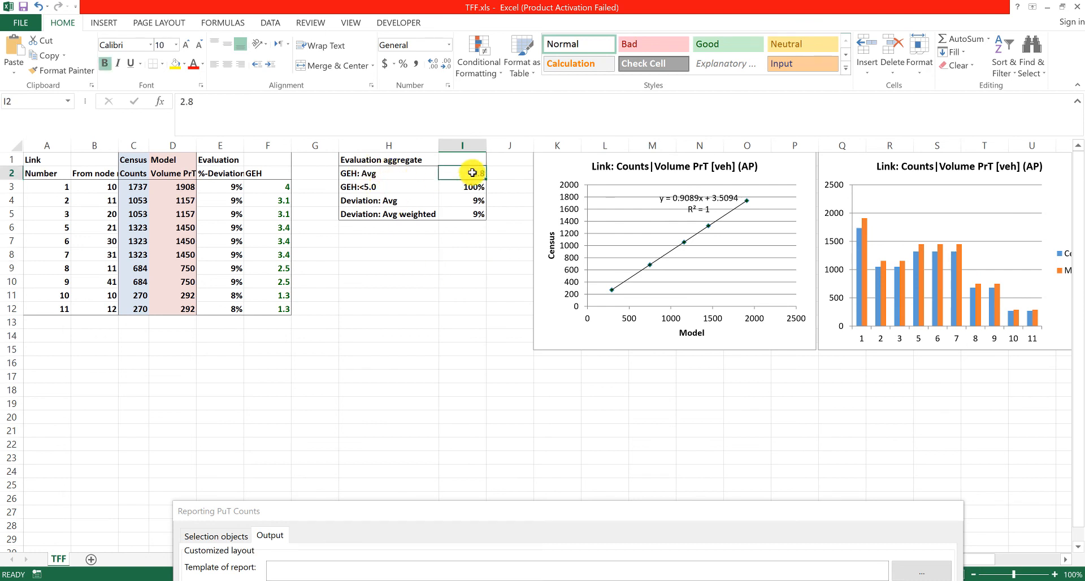
left_click(391, 190)
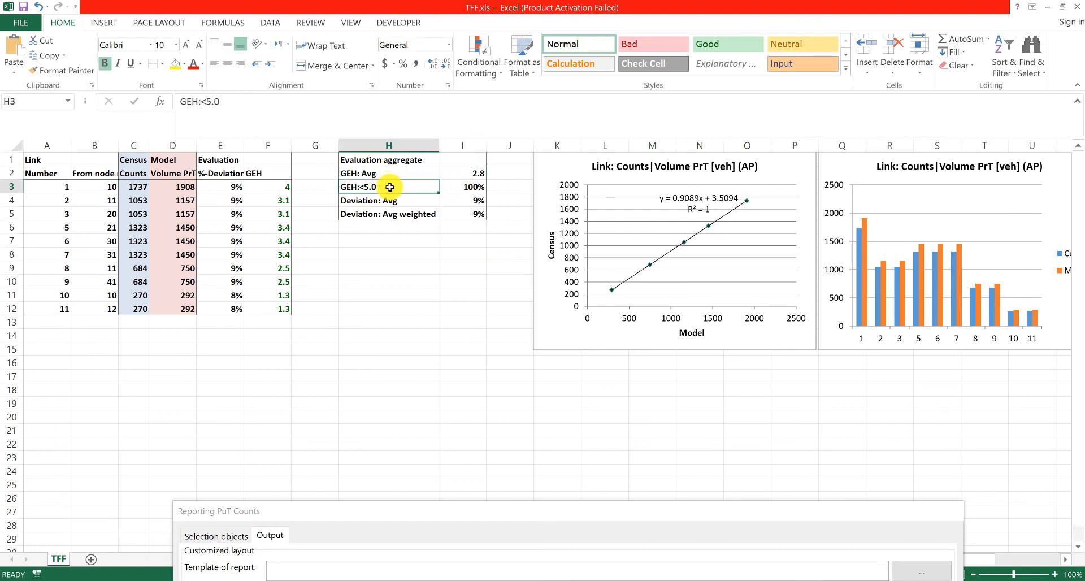
left_click(395, 203)
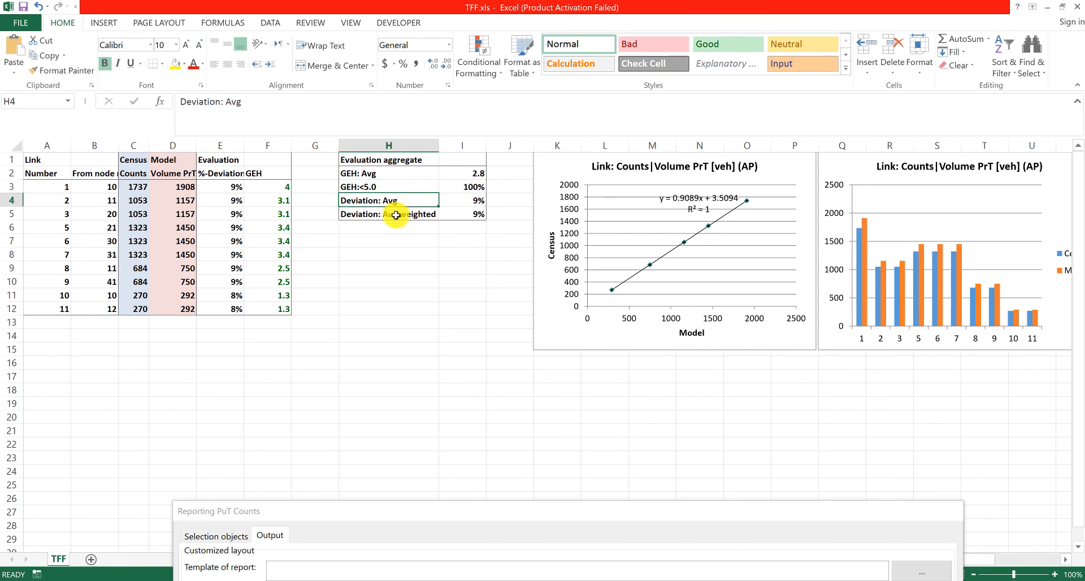
left_click(395, 214)
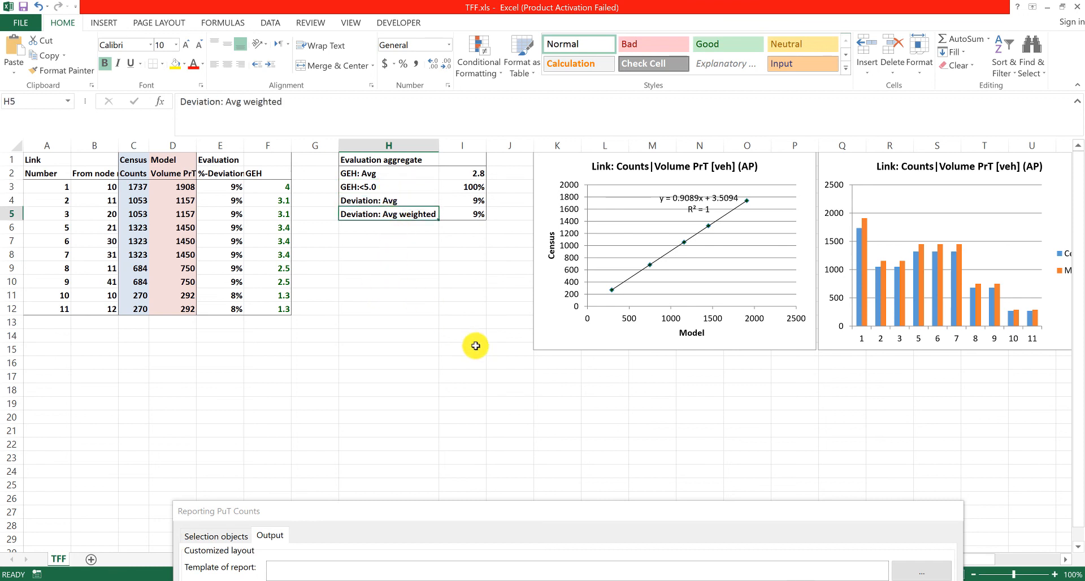
Enlarge the Census versus Model scatter chart and the bar chart to more than twice their width
left_click_drag(552, 334, 82, 505)
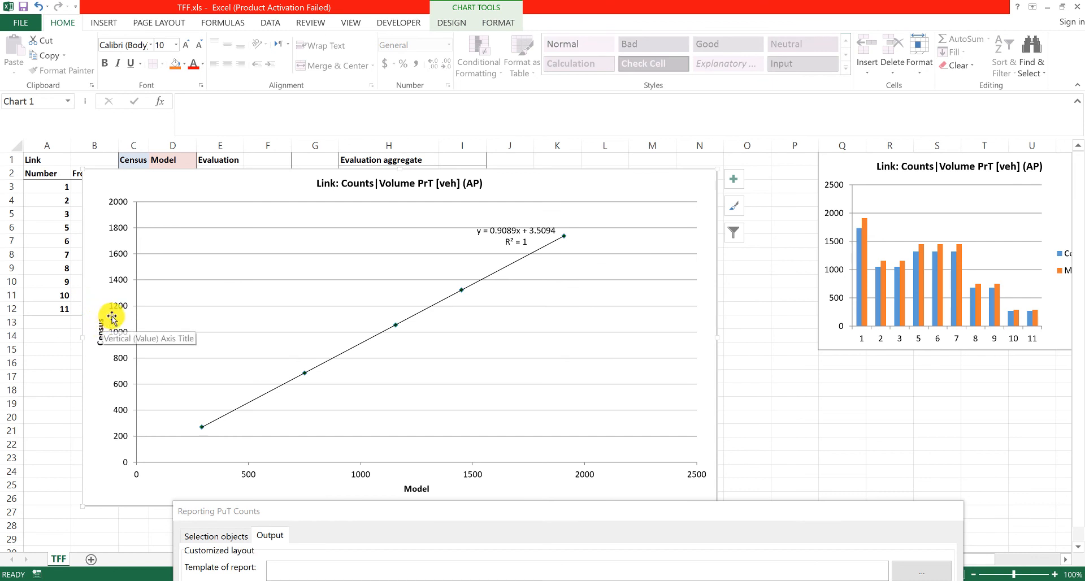
left_click_drag(850, 165, 690, 178)
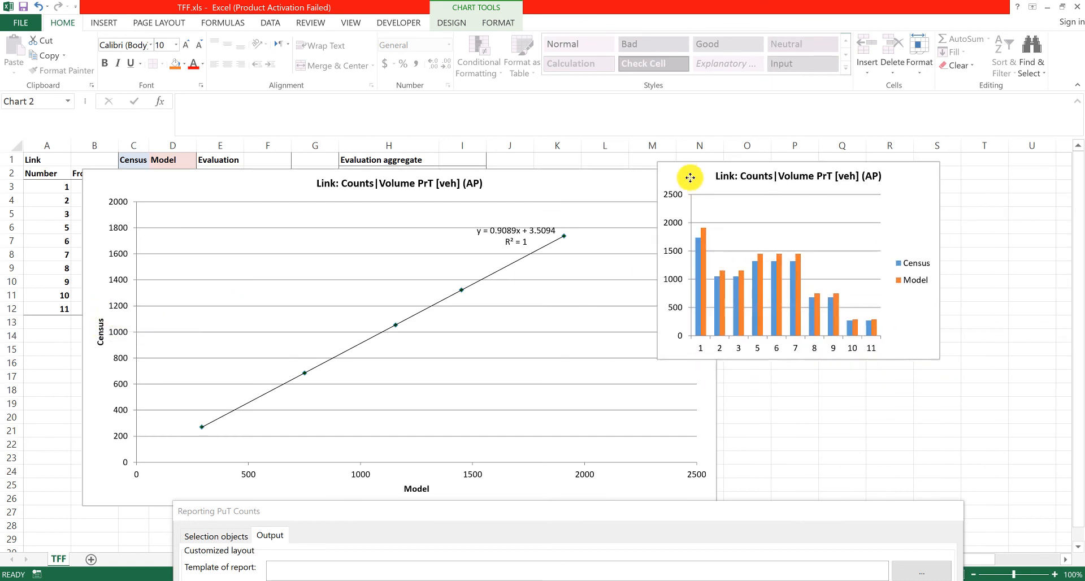
left_click_drag(655, 359, 262, 478)
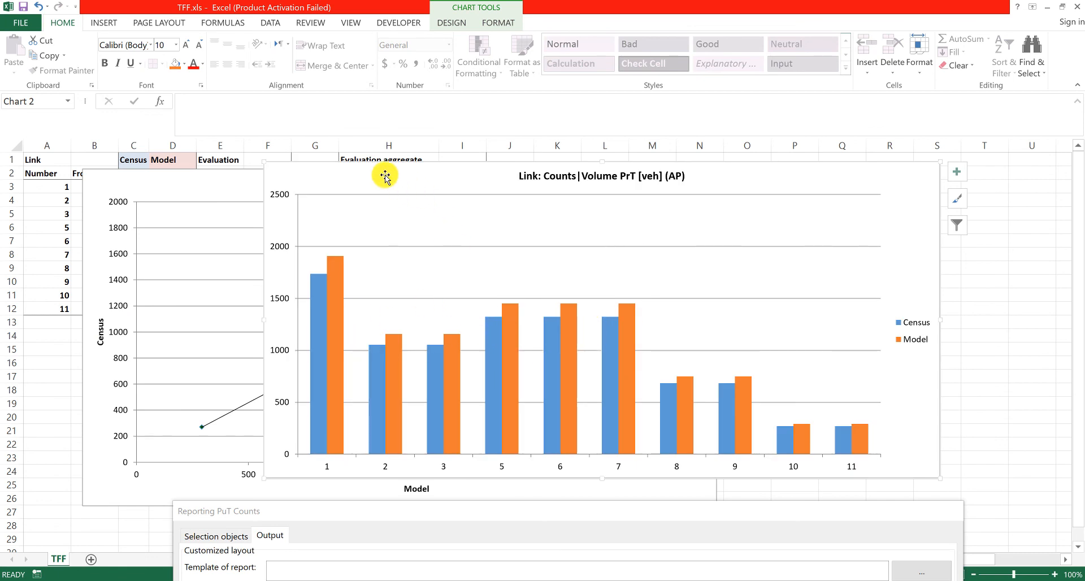
Move the enlarged bar chart to around cell Q17 and the scatter chart to around cell H2, clear of the link table
left_click_drag(419, 173, 1077, 178)
left_click_drag(302, 177, 860, 388)
left_click_drag(114, 184, 339, 156)
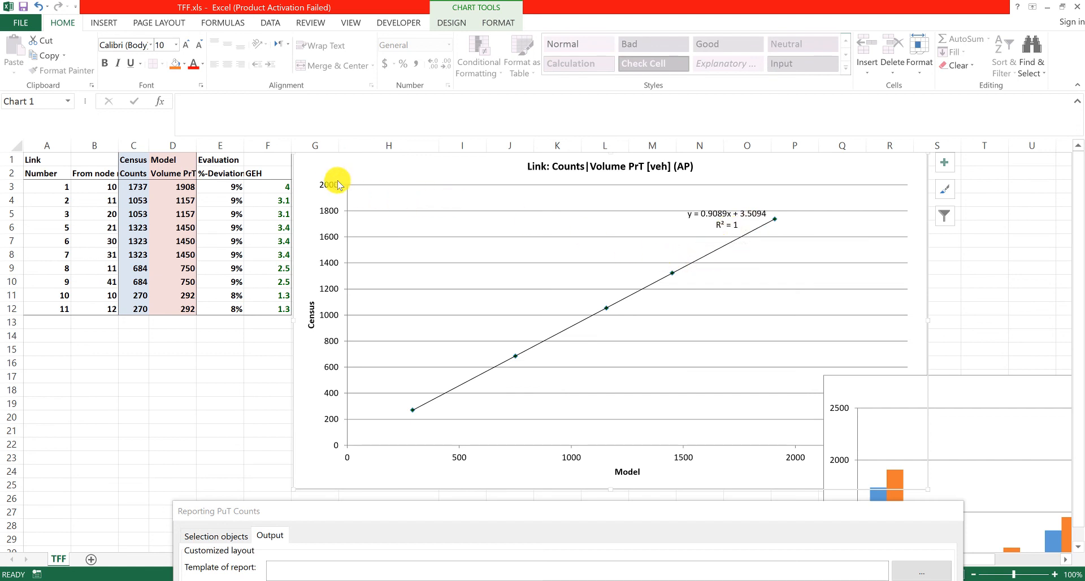
left_click_drag(328, 170, 367, 183)
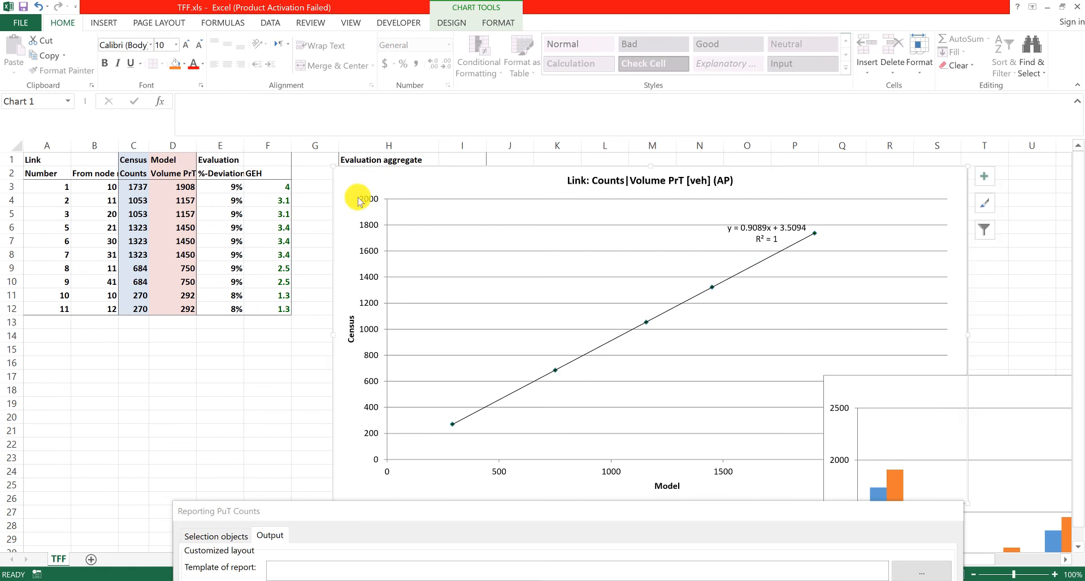